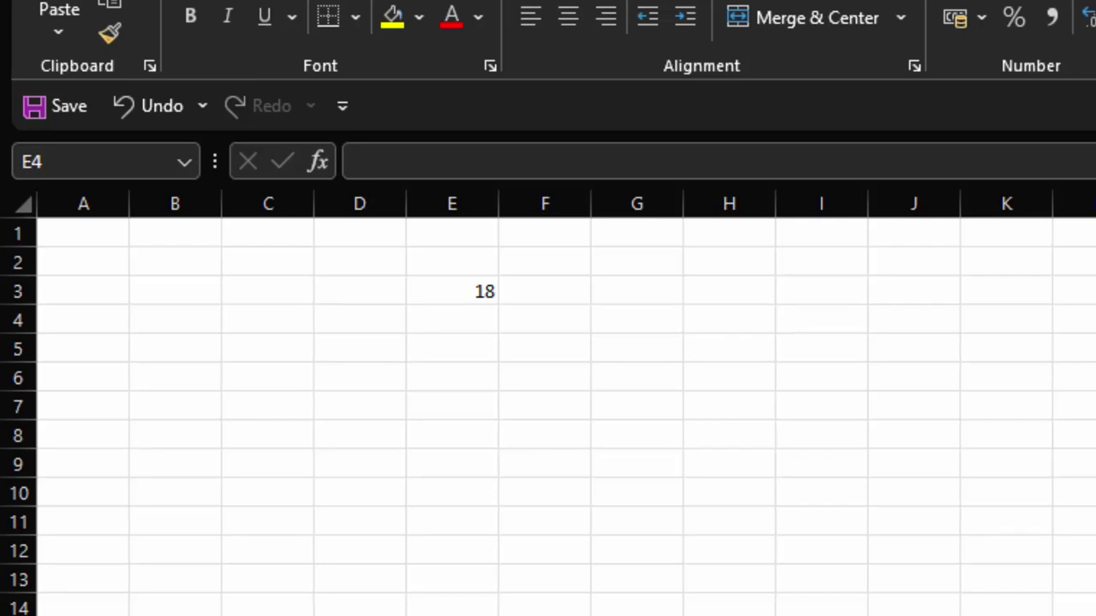
- Enter =Mul(3,9) in cell F4 so it returns 27
scroll(548, 403, "up", 1)
scroll(548, 402, "up", 1)
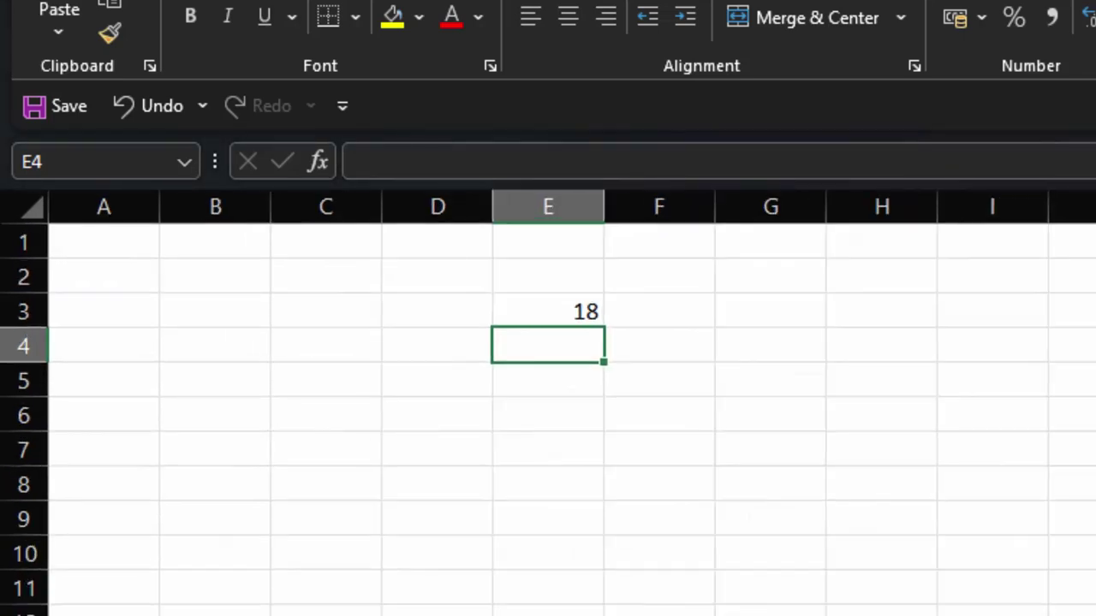
scroll(548, 402, "up", 1)
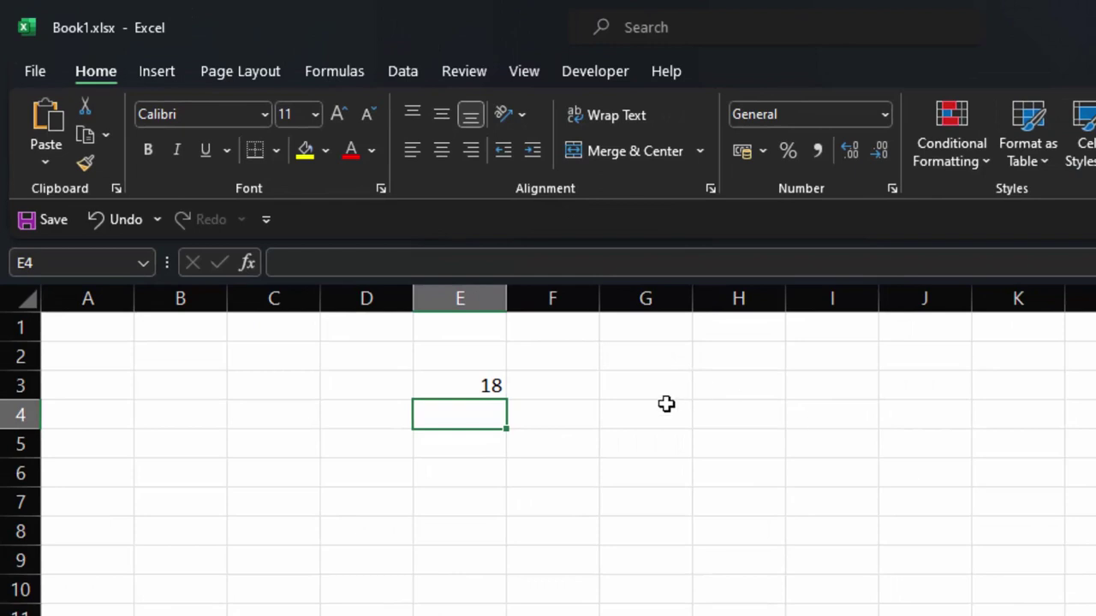
left_click(578, 422)
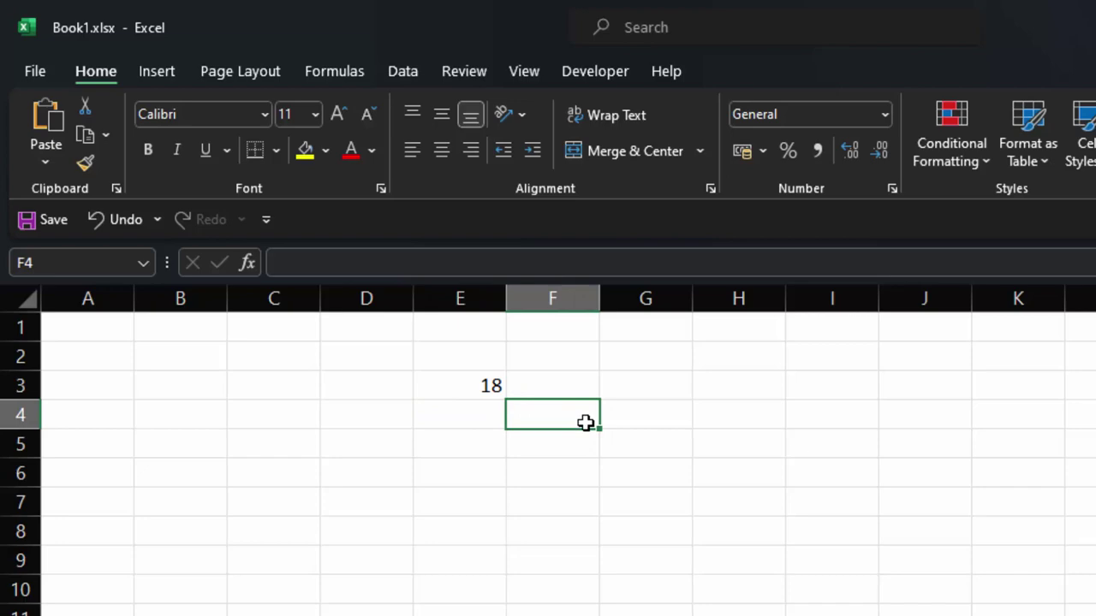
type("=mul")
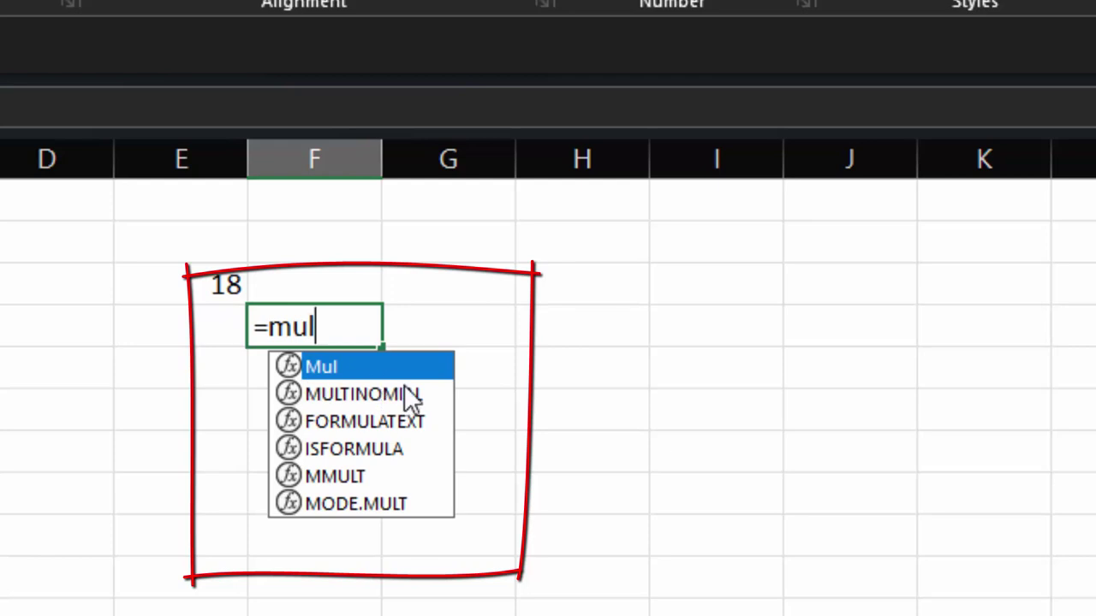
key("Tab")
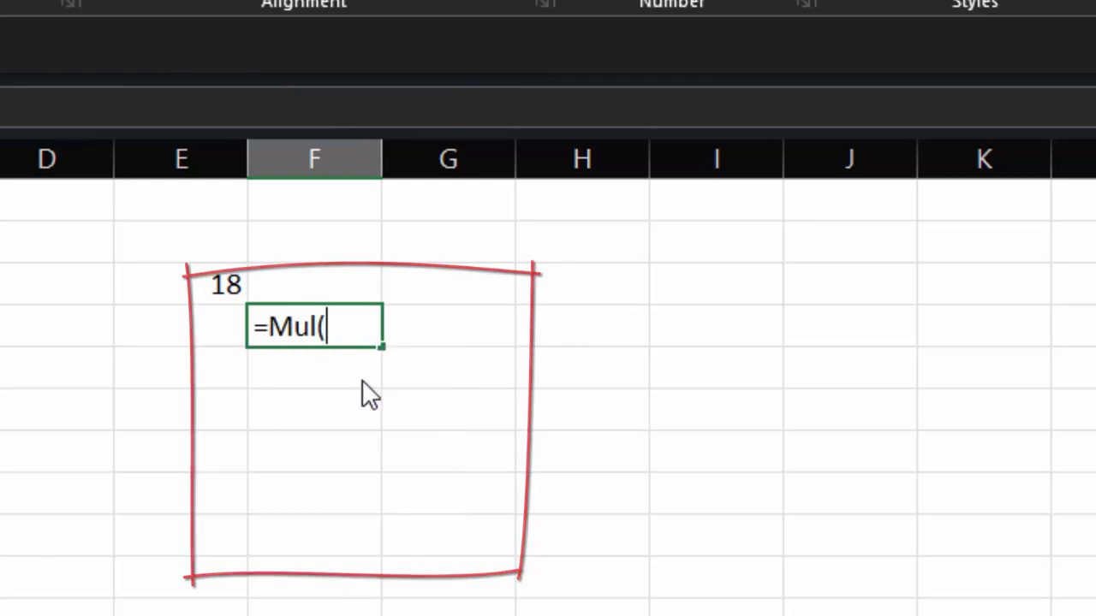
type("3")
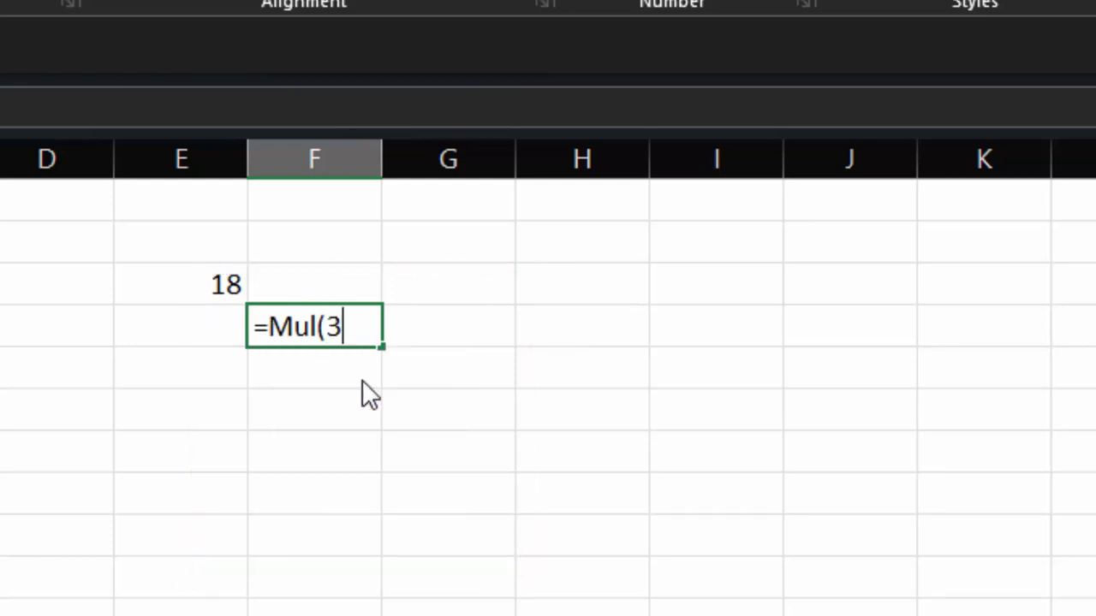
type(",9")
type(")")
key("Return")
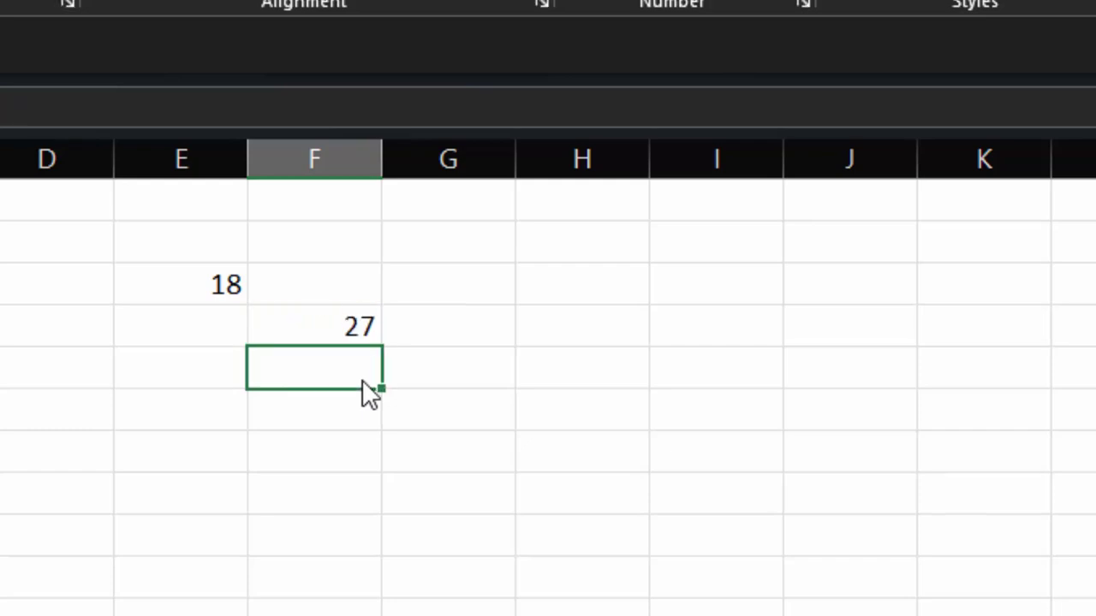
left_click(559, 326)
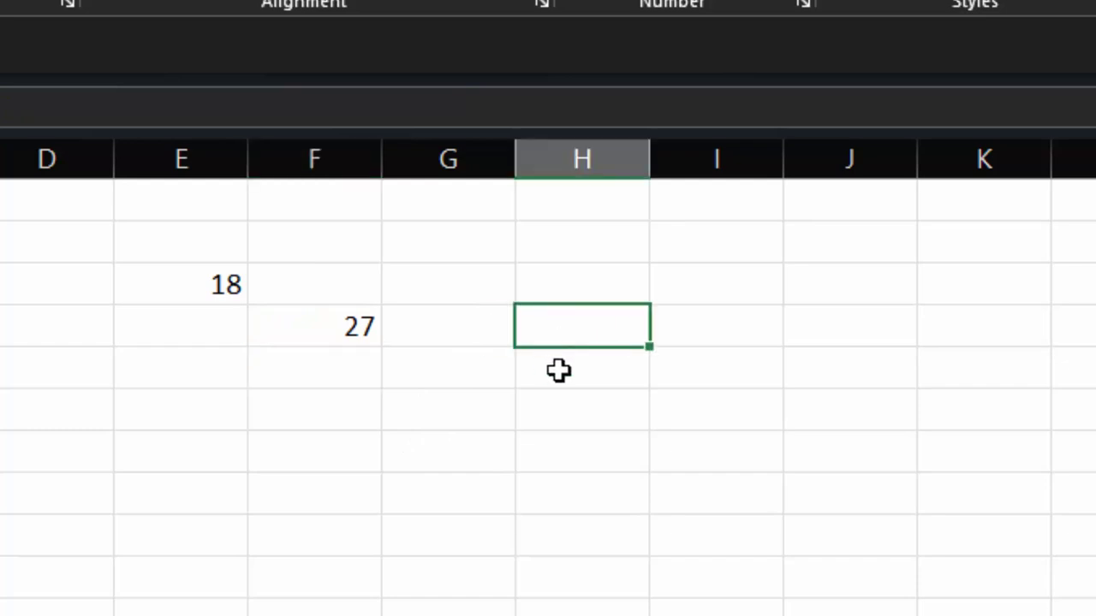
- Enter the plain formula =3*6 in H4, showing 18, then close the Book1 workbook
type("=")
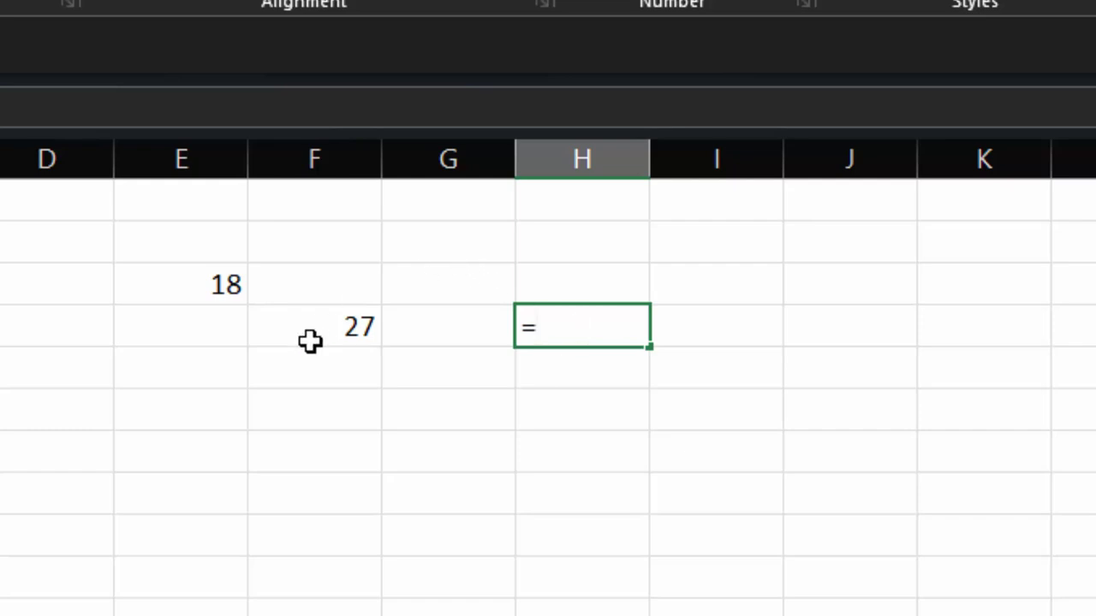
type("3")
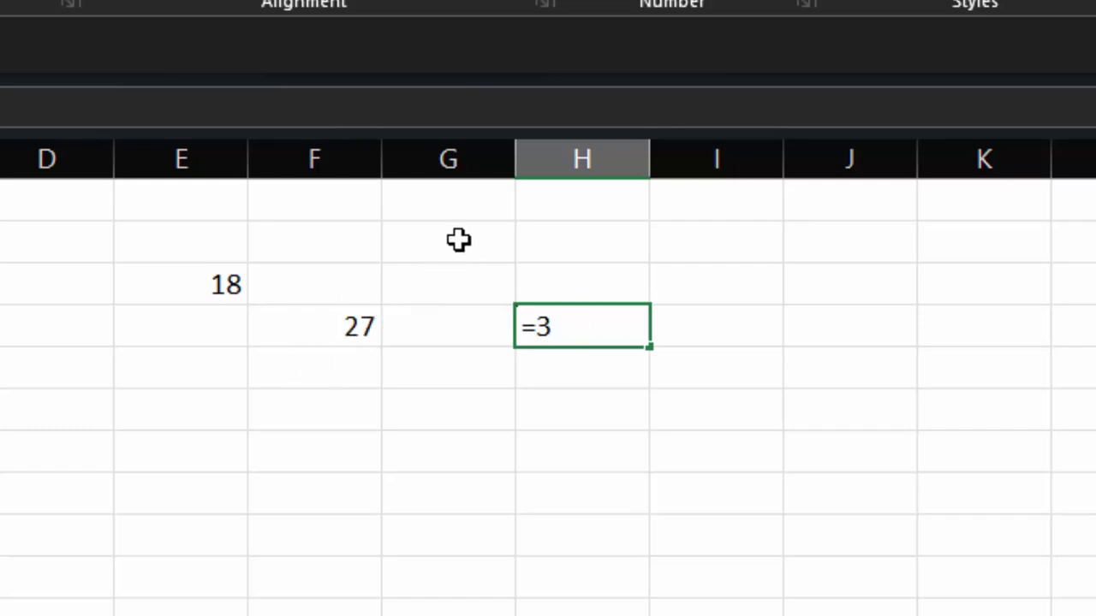
type("*")
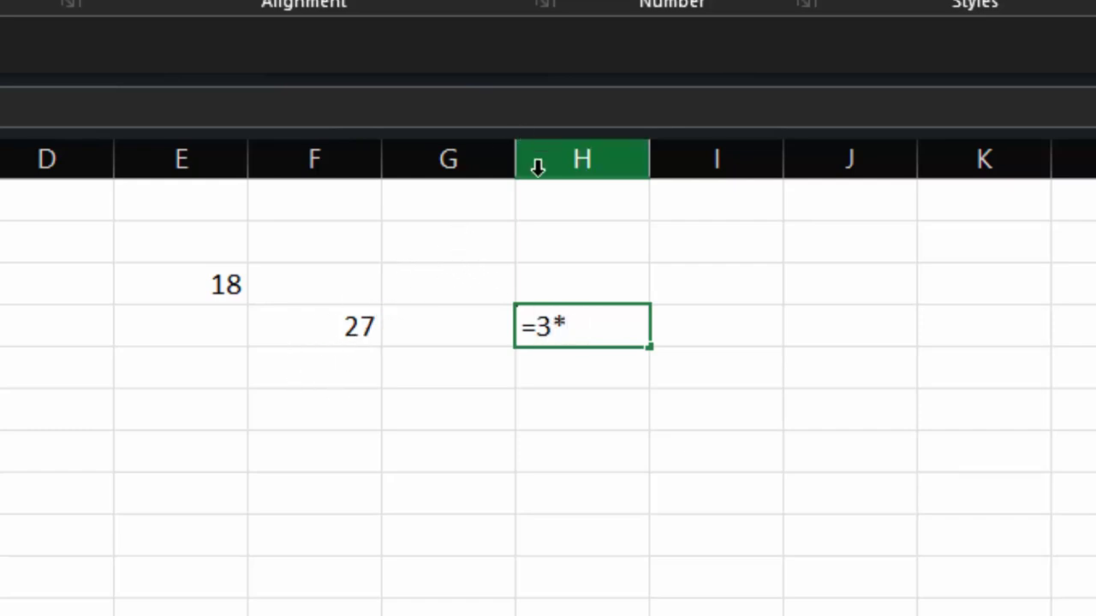
type("6")
key("Return")
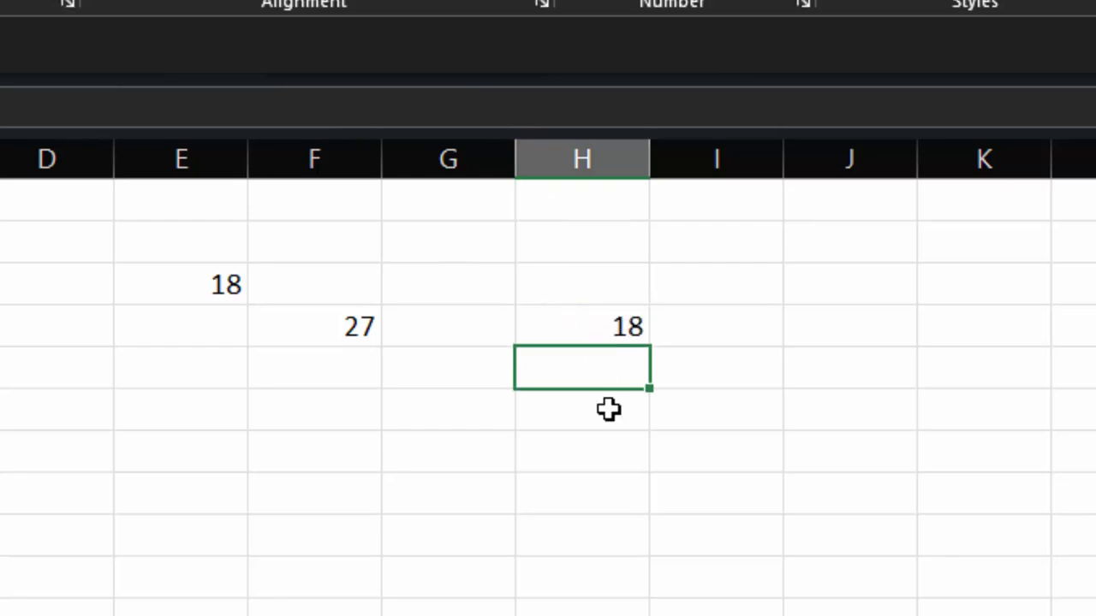
left_click(550, 338)
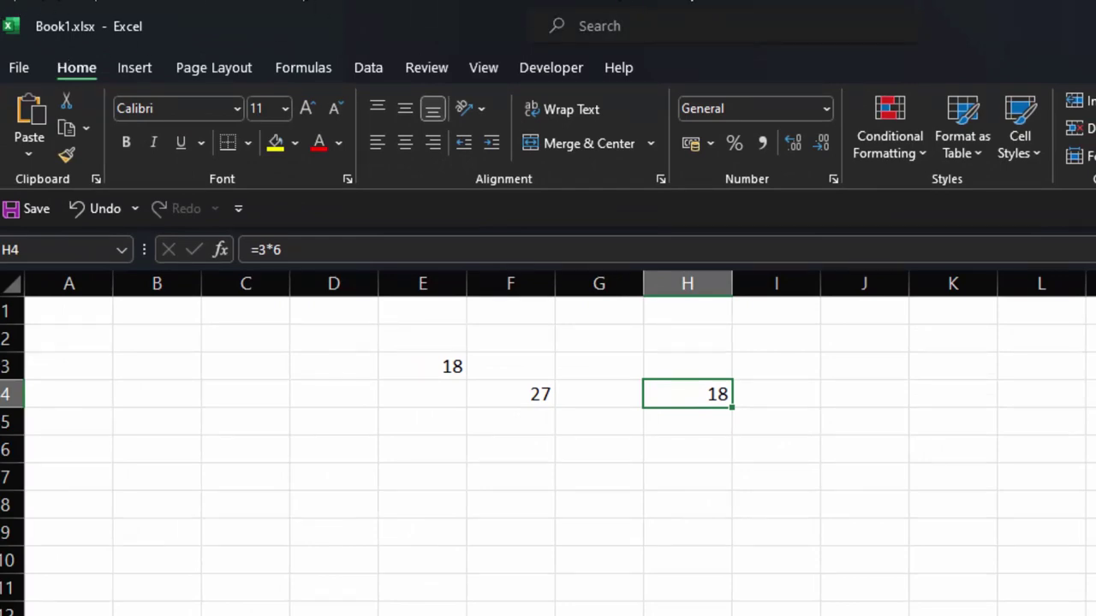
key("alt+F4")
- Discard Book1's changes and start Microsoft Office Excel 2007 from a Start menu search for 'exc'
left_click(741, 417)
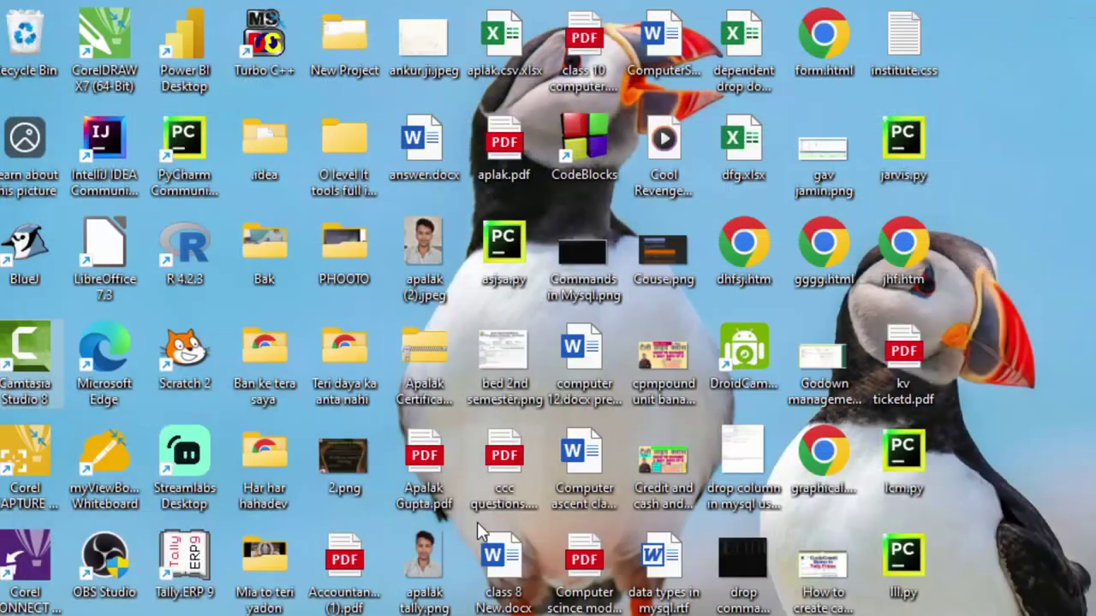
key("super")
key("super")
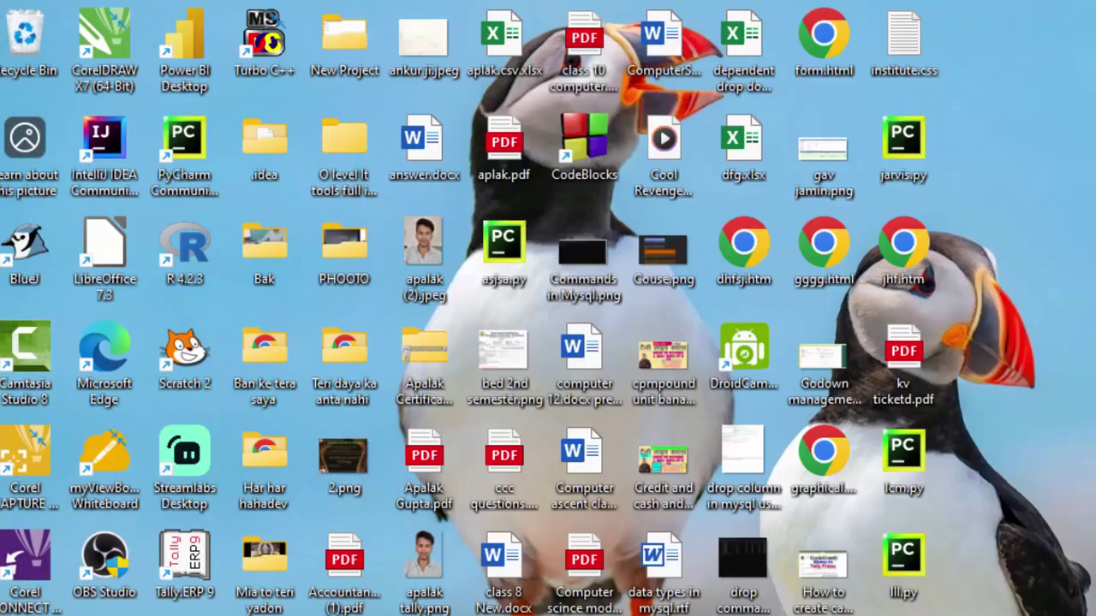
key("super")
type("exc")
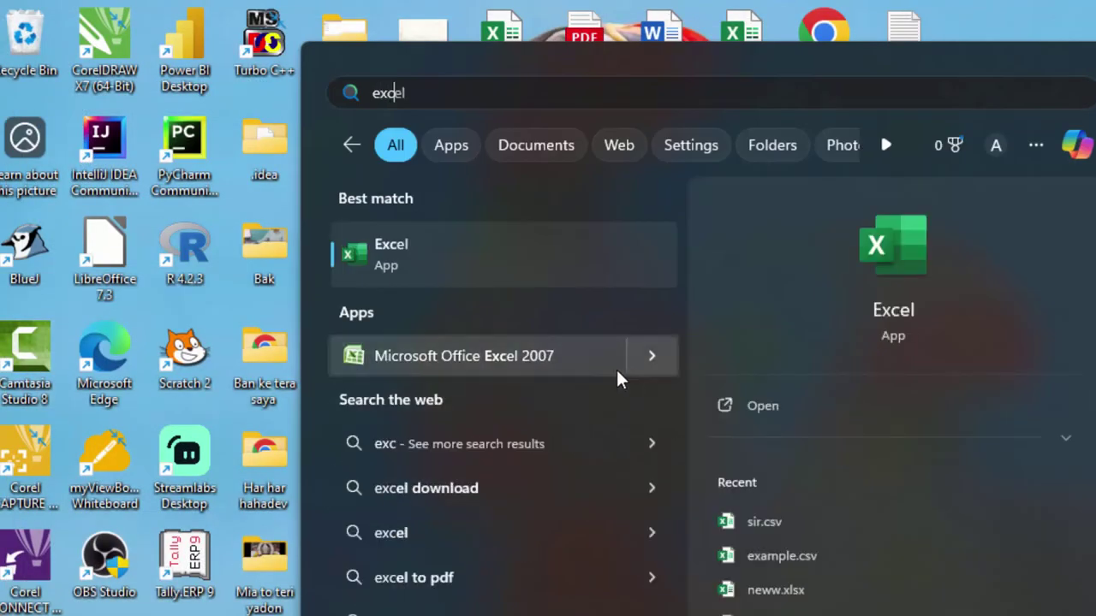
left_click(562, 361)
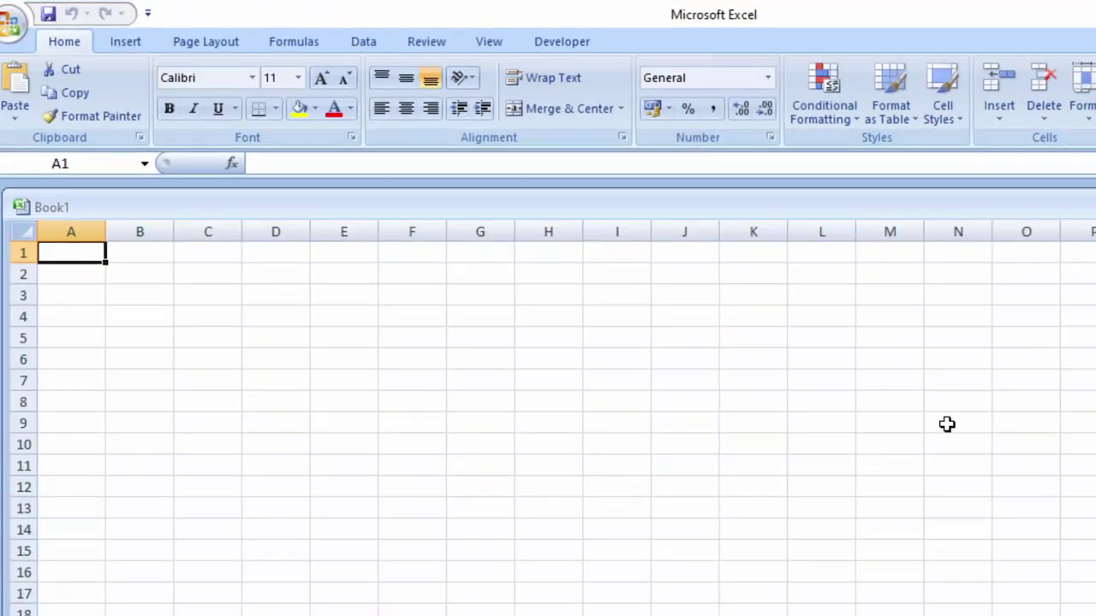
scroll(308, 379, "up", 1, "ctrl")
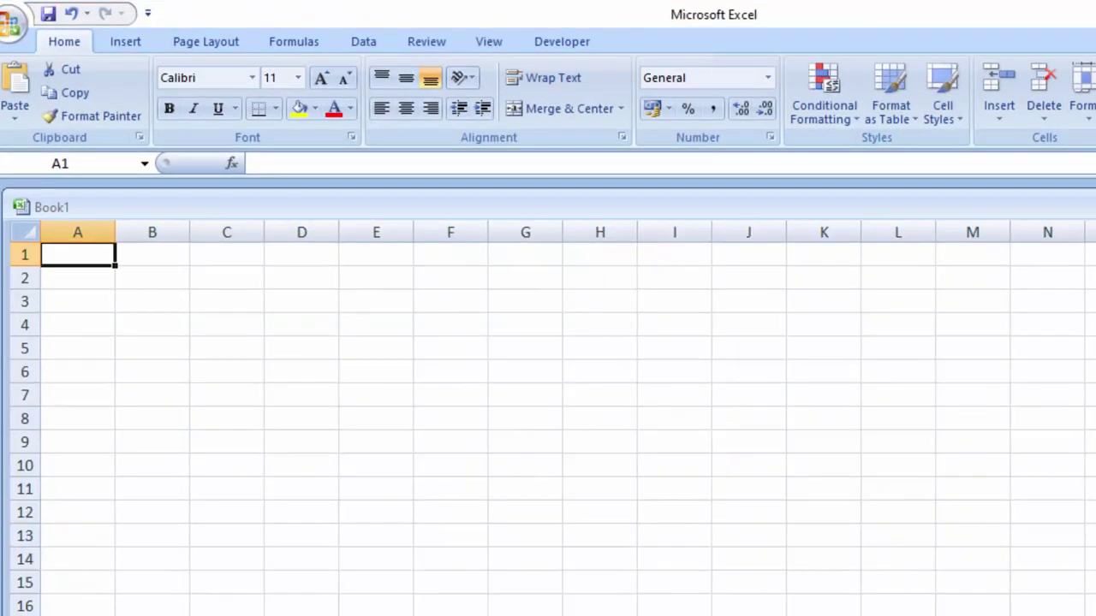
scroll(308, 379, "up", 1, "ctrl")
scroll(309, 379, "up", 1, "ctrl")
left_click(321, 283)
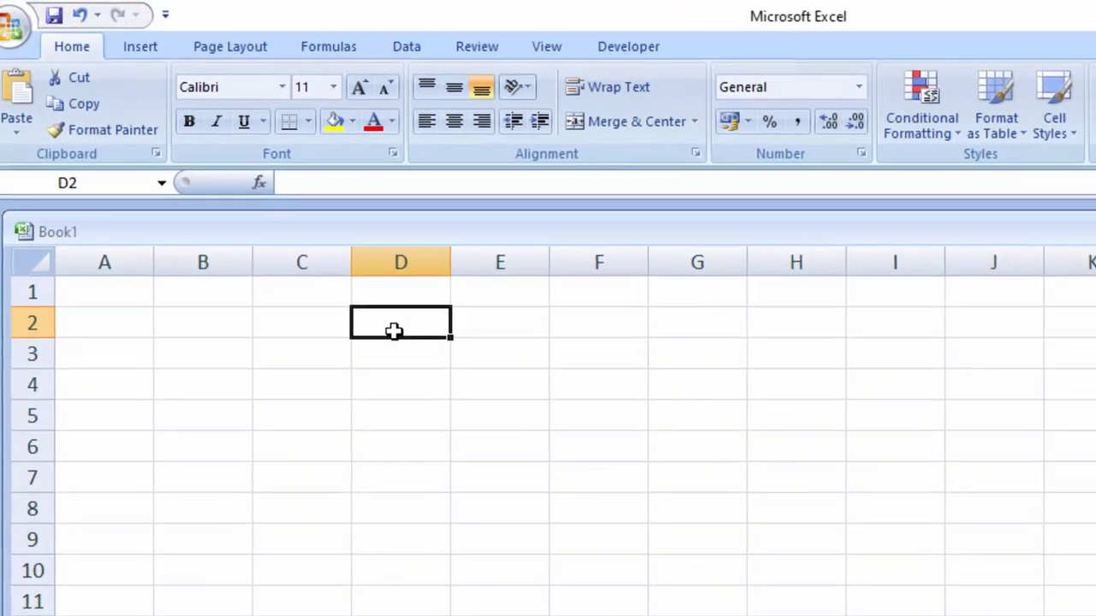
type("=m")
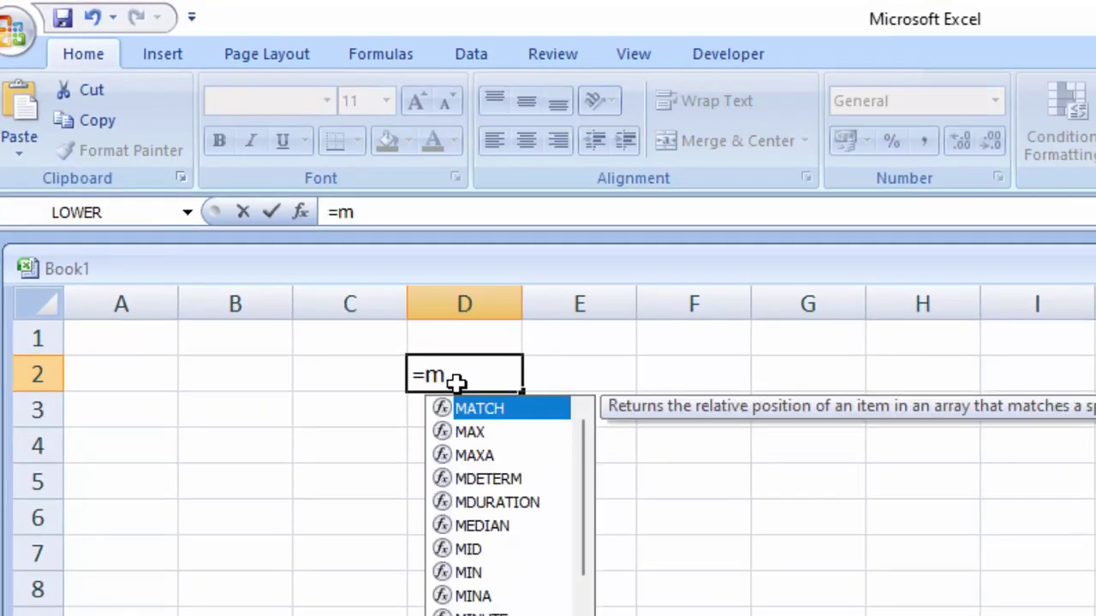
type("ul")
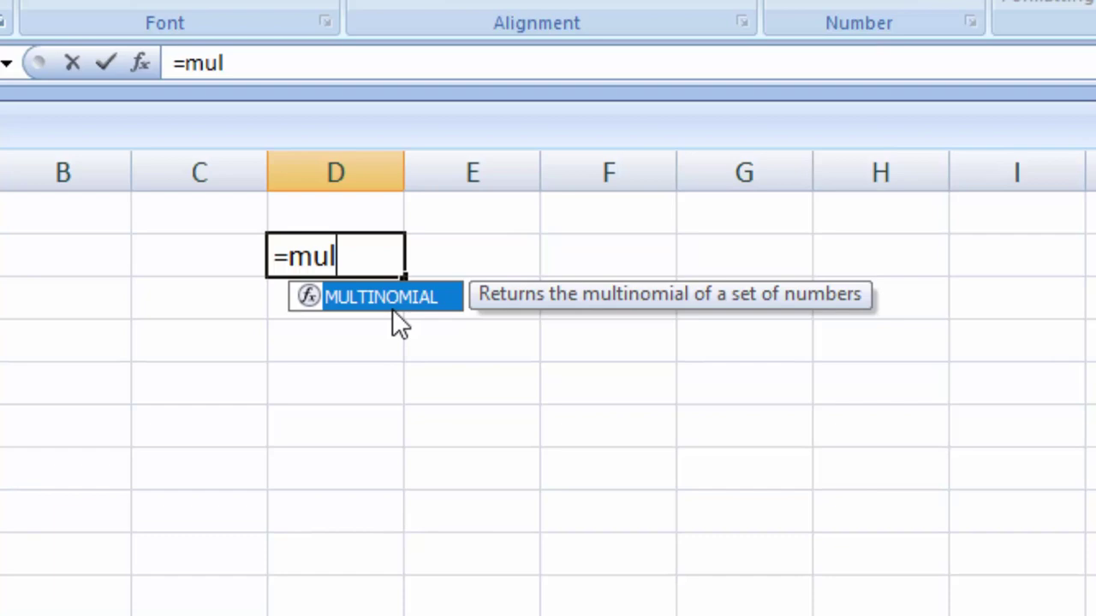
key("BackSpace")
key("BackSpace")
key("BackSpace")
key("Escape")
key("alt+F11")
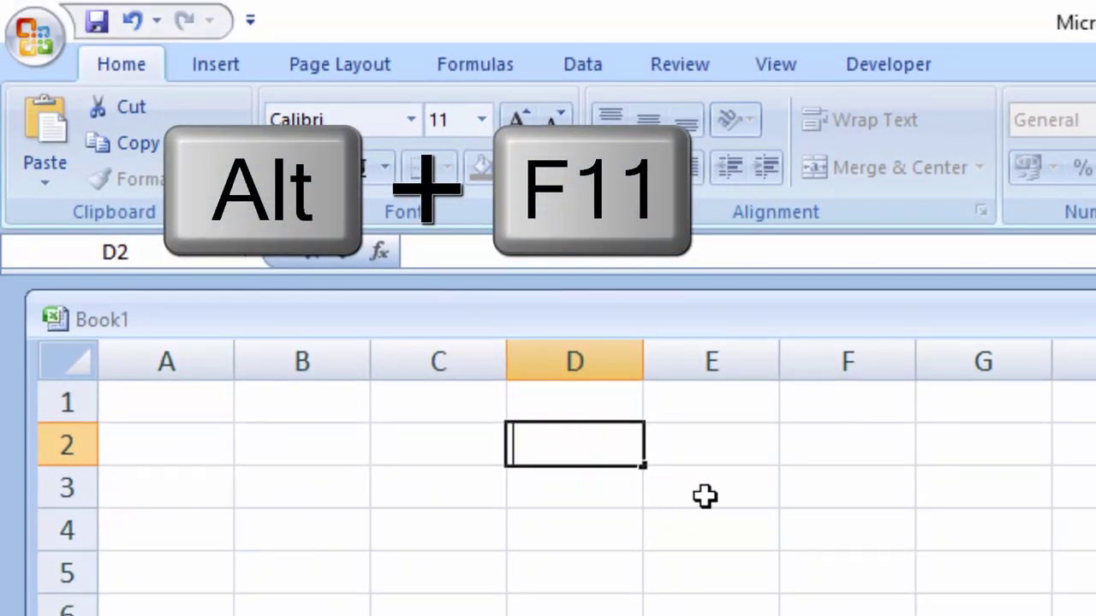
- Insert a new standard module, Module1, into Book1's VBA project
left_click(710, 612)
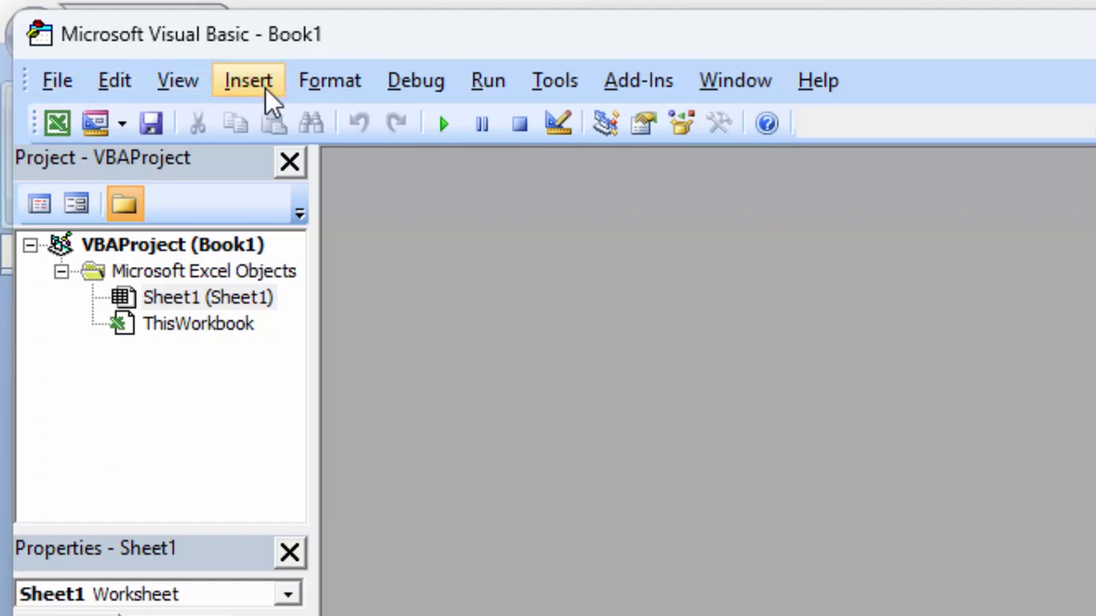
left_click(265, 85)
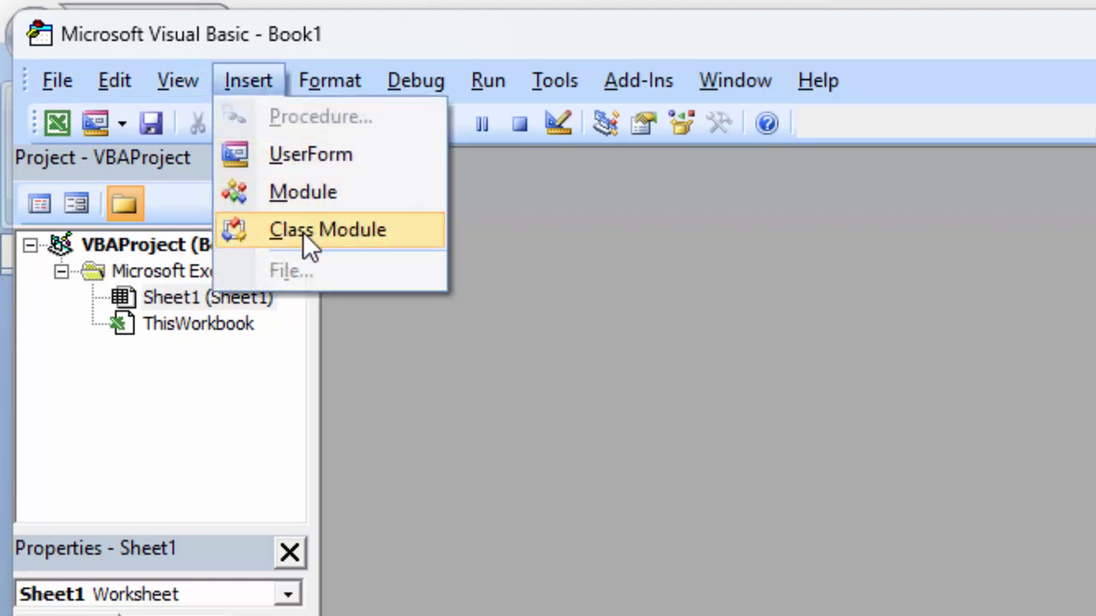
left_click(365, 190)
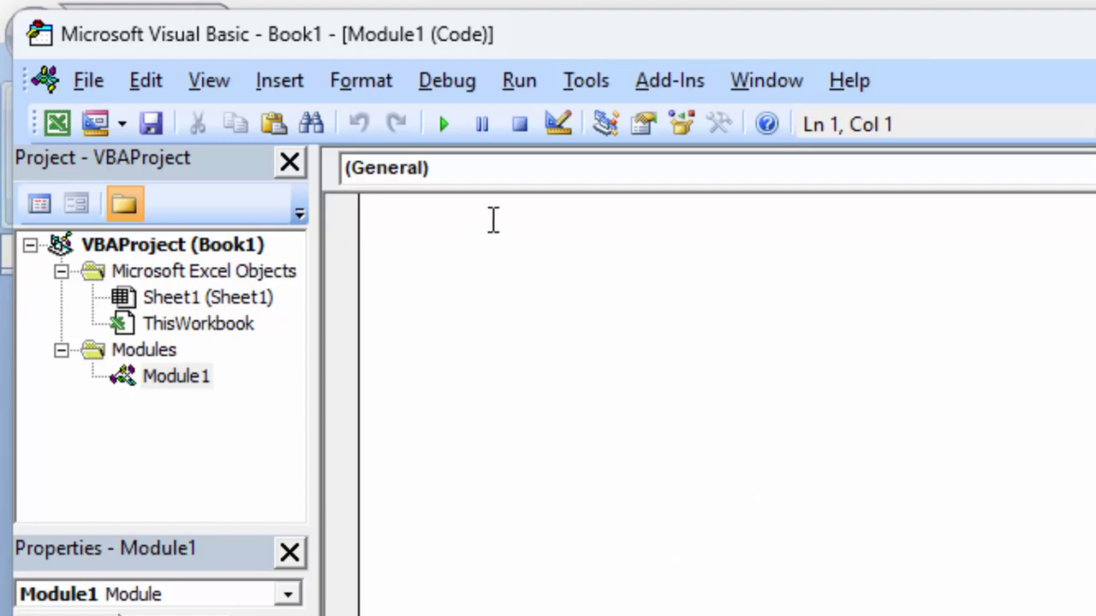
- Write the header Function mul(num1 As Double, num2 As Double) As Double
type("func")
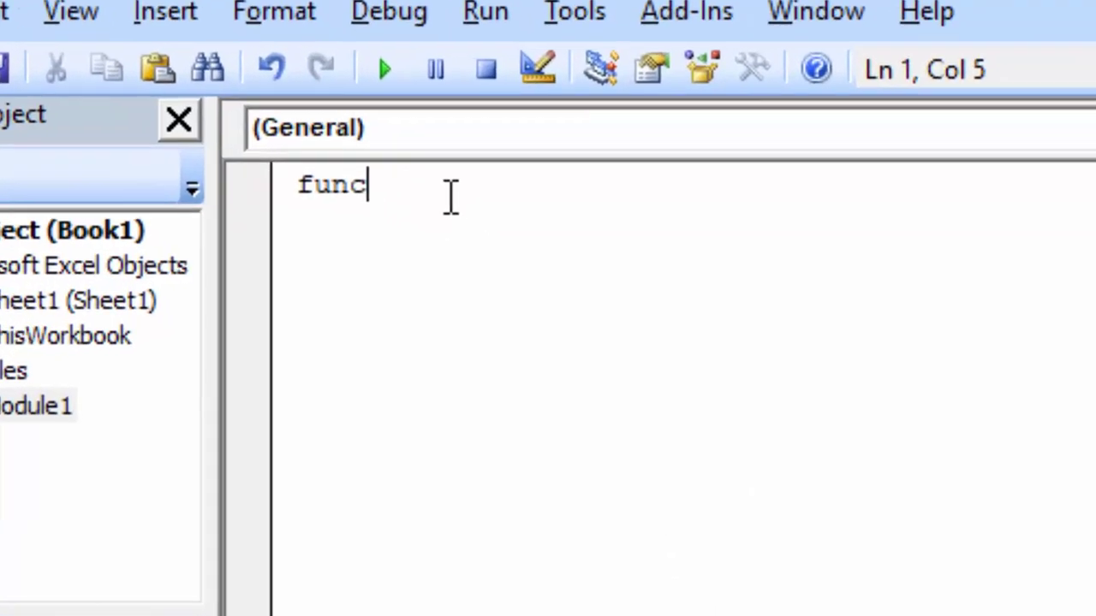
type("tion ")
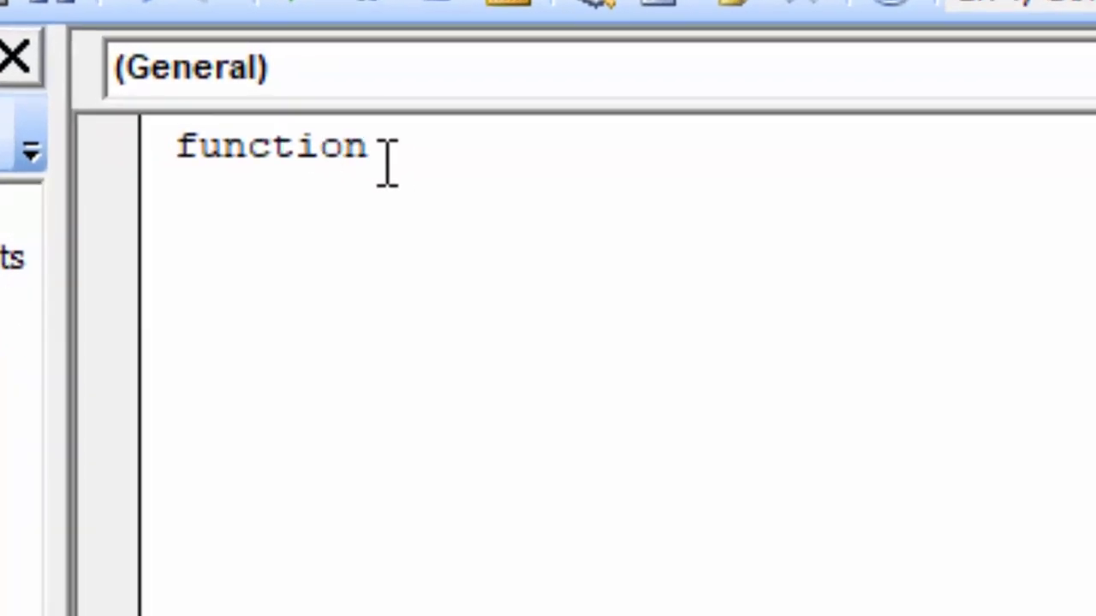
type("mul")
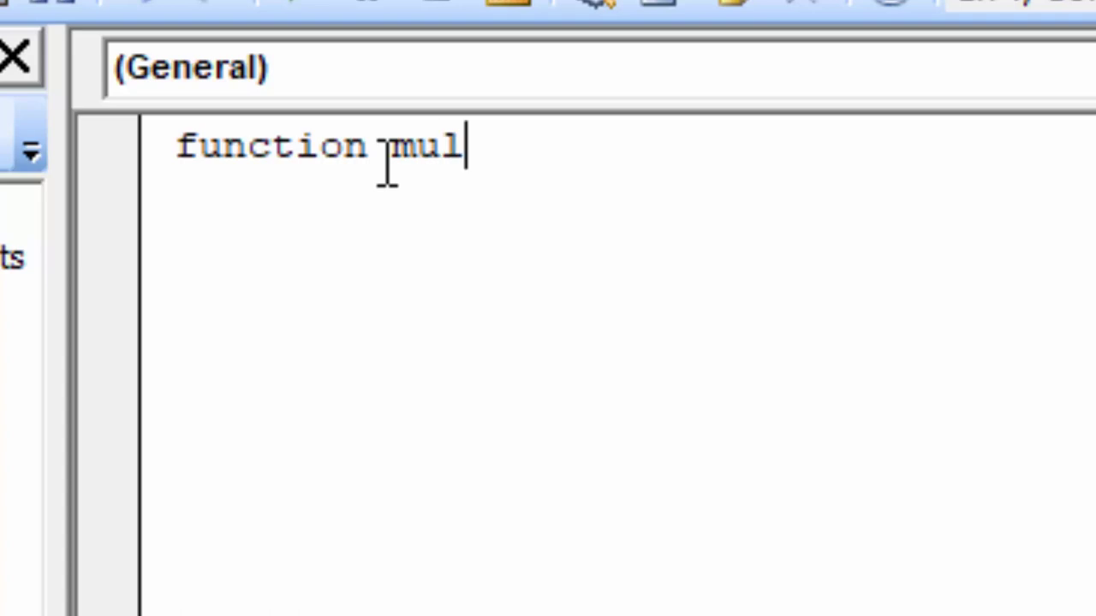
type("(")
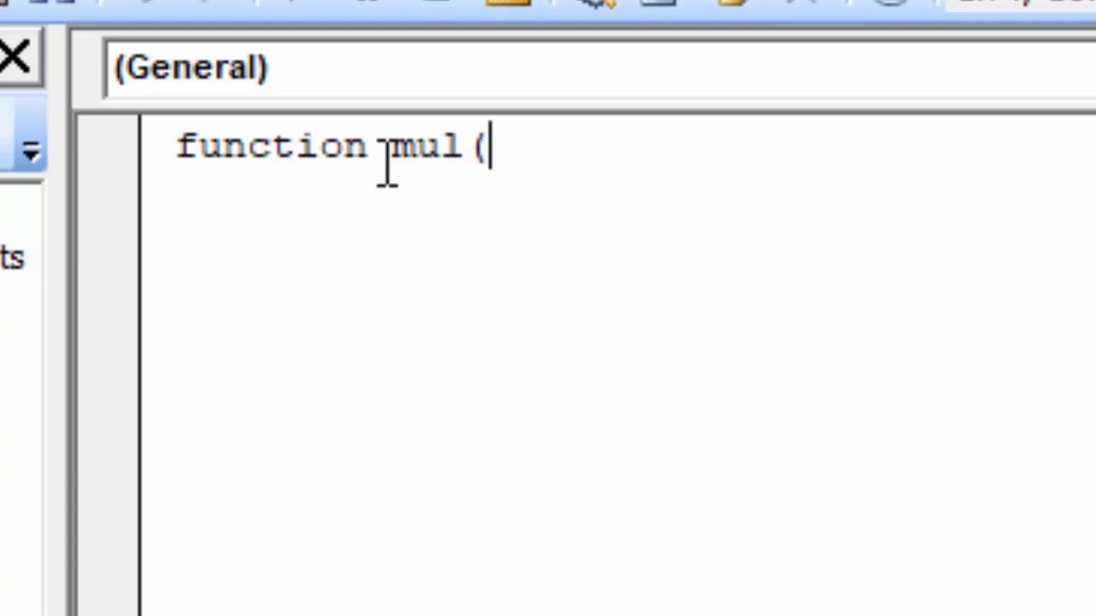
type("n")
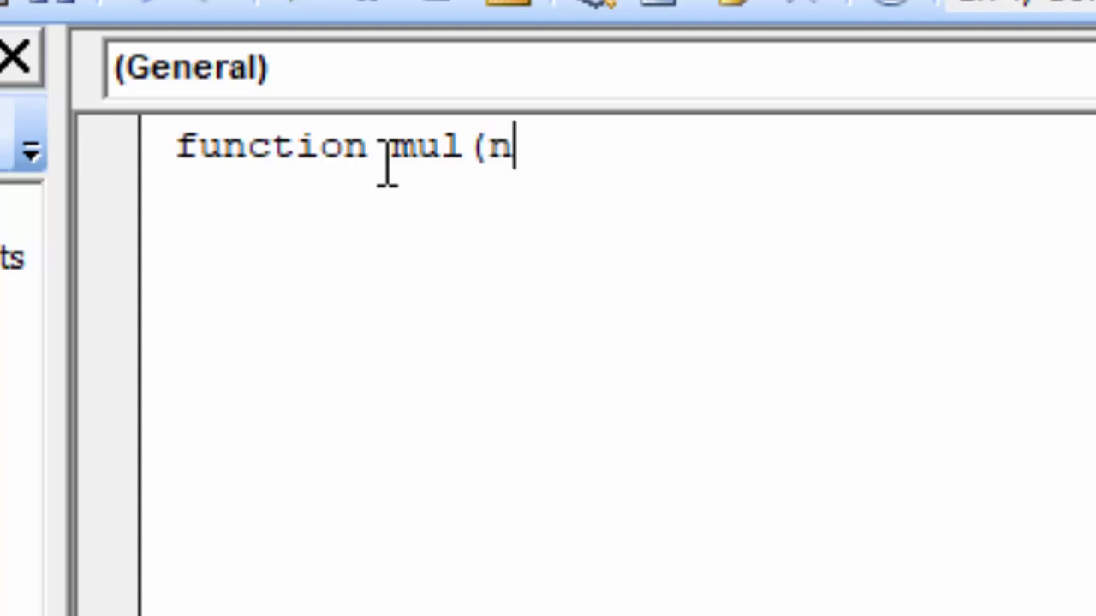
type("um1")
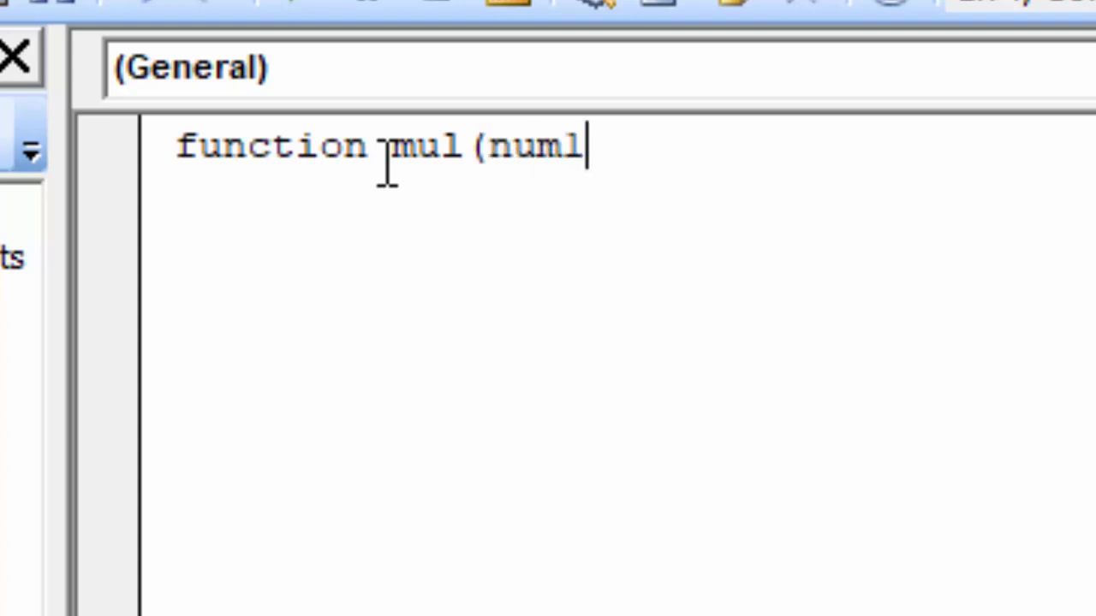
type(" as do")
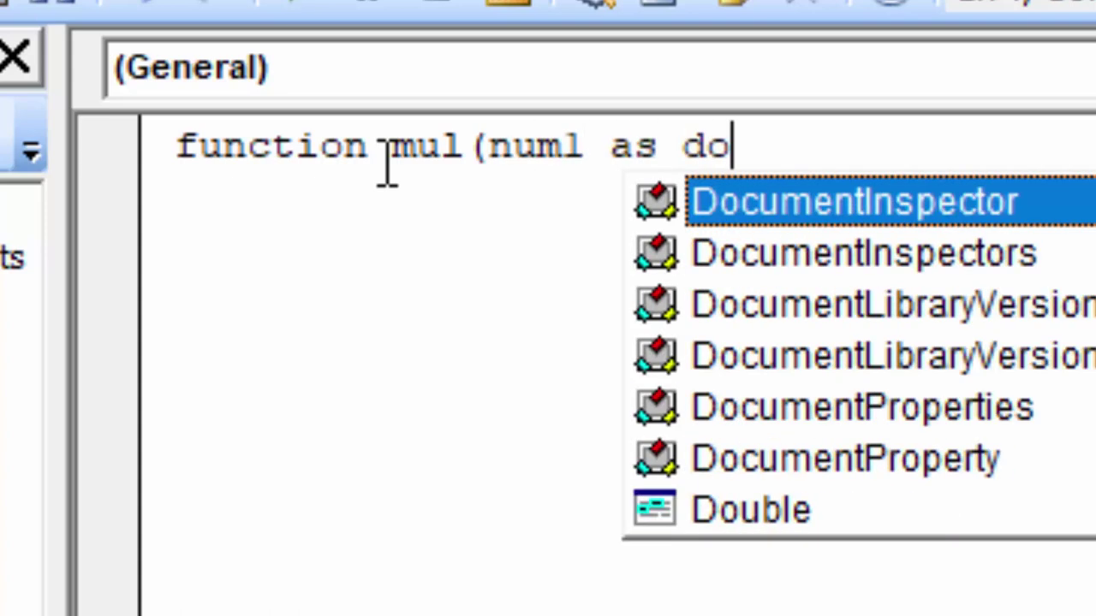
type("uble")
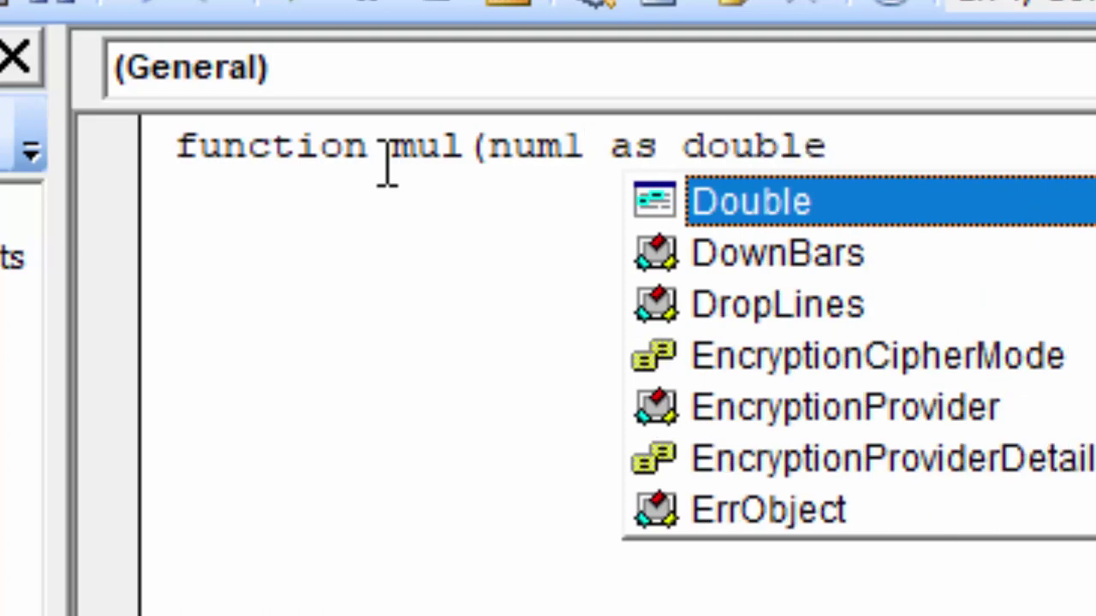
key("Escape")
type(",")
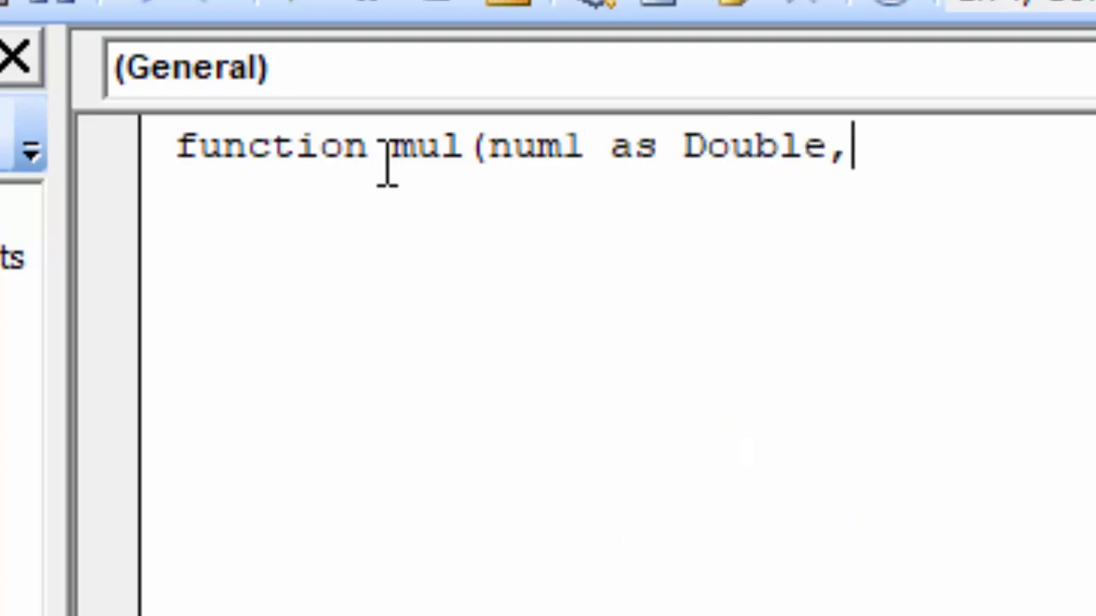
type("num2")
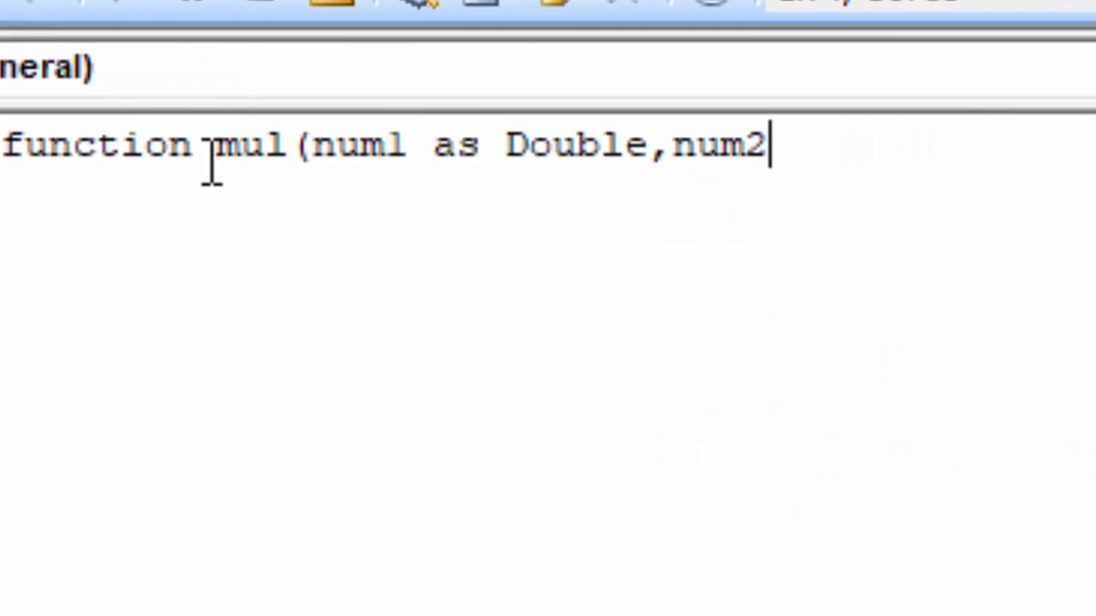
type(" as ")
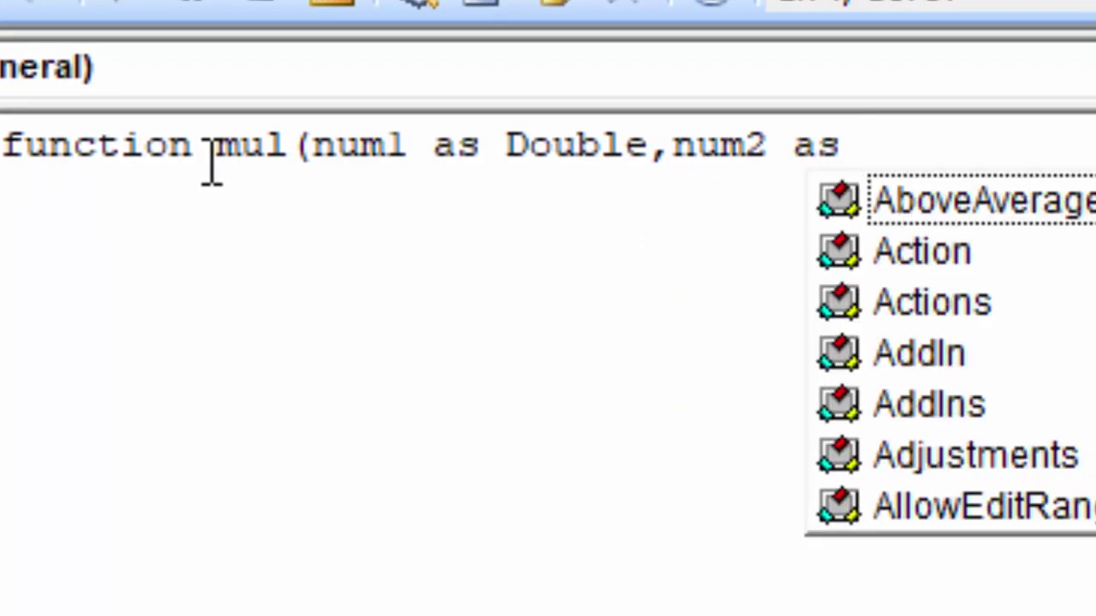
type("doub")
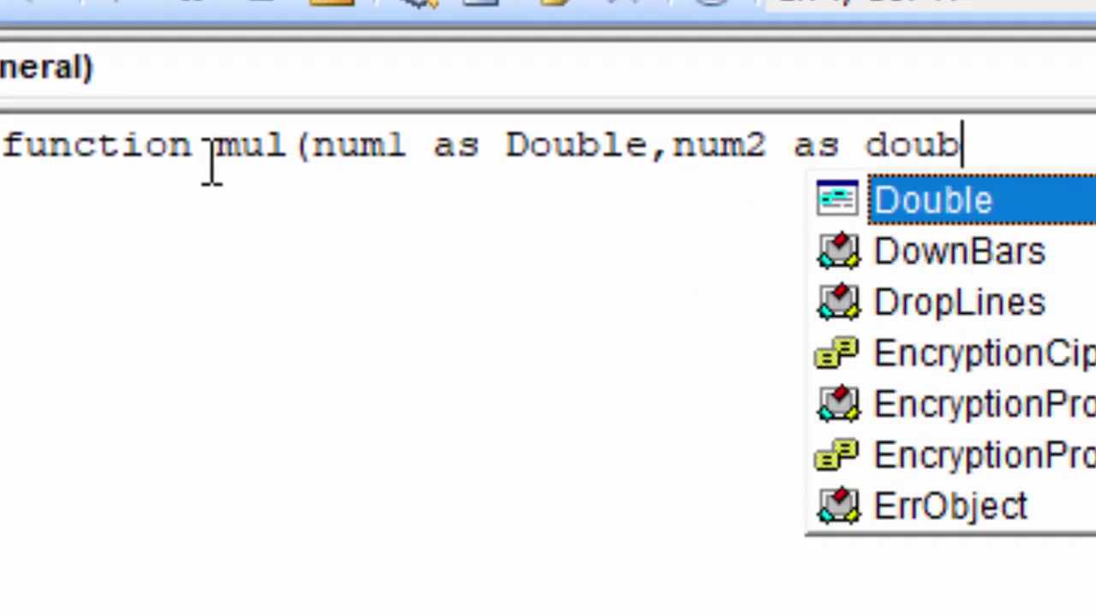
type("le)")
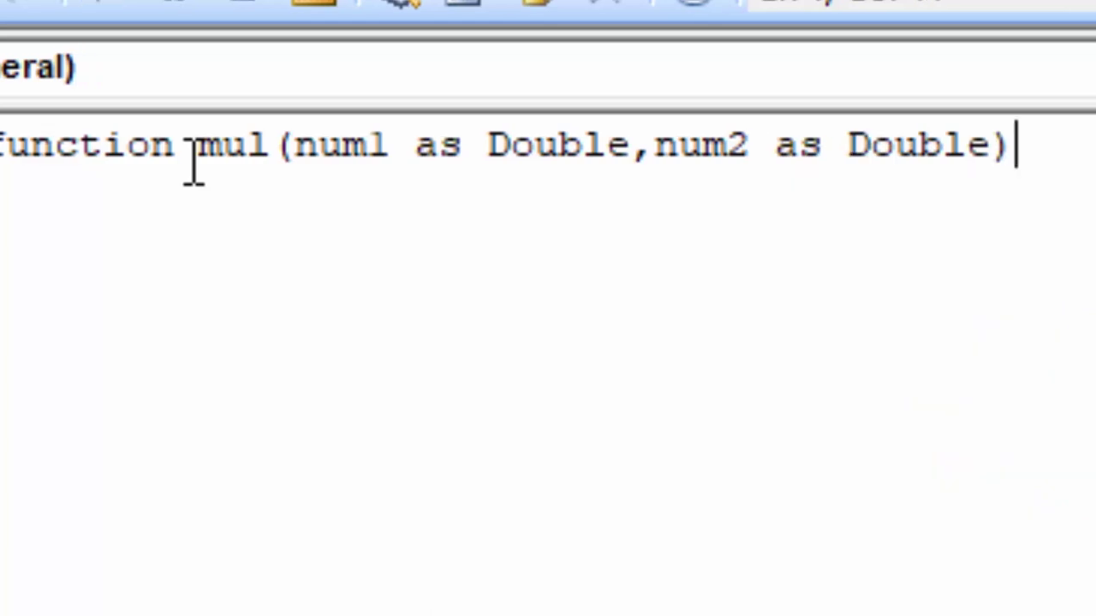
type(" as D")
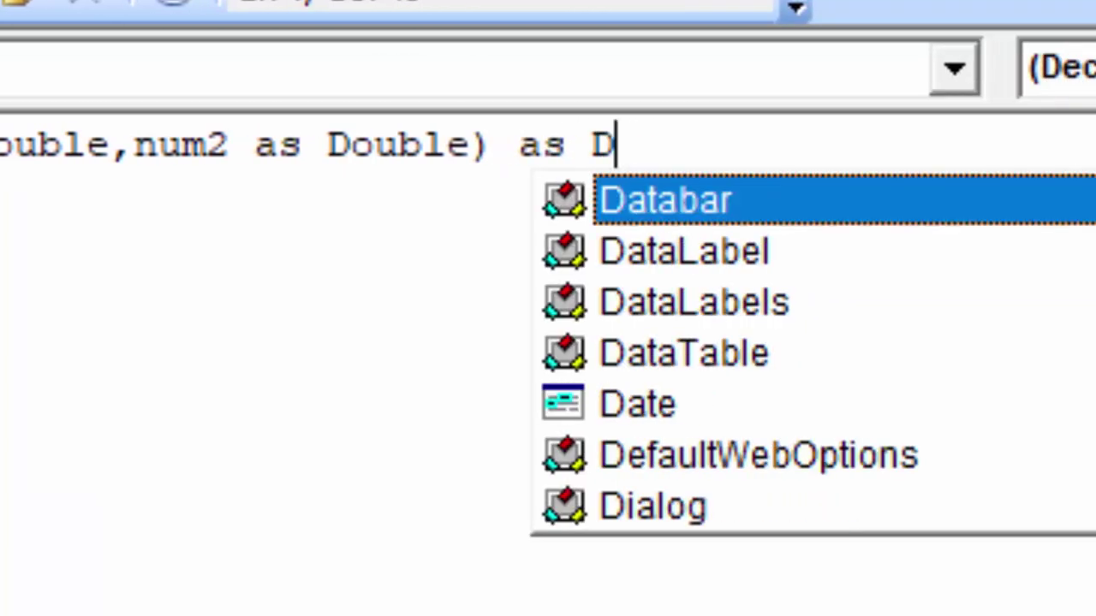
type("o")
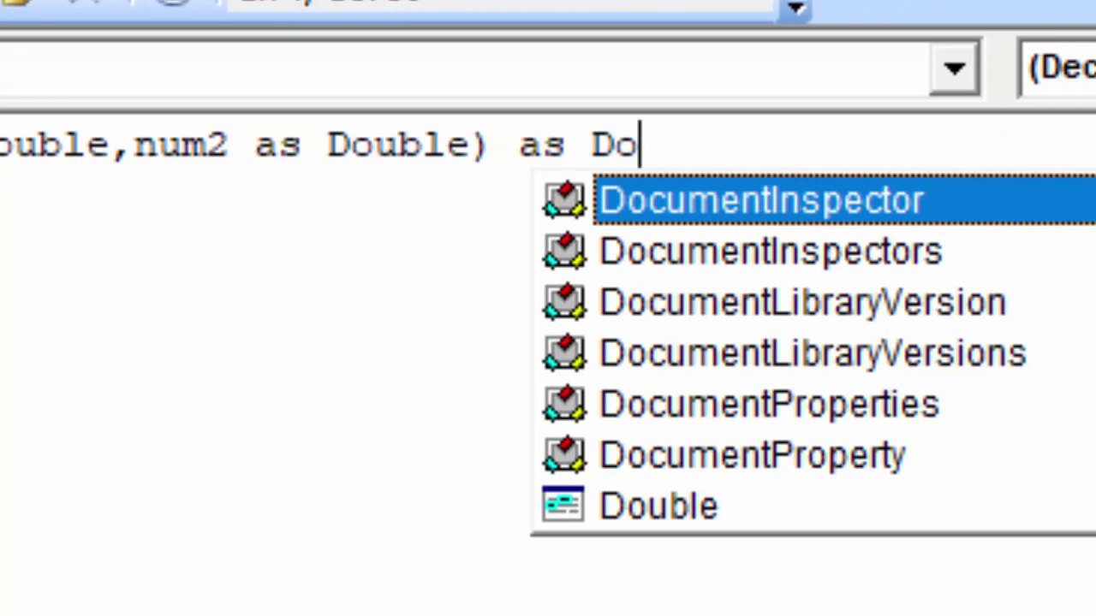
key("Down")
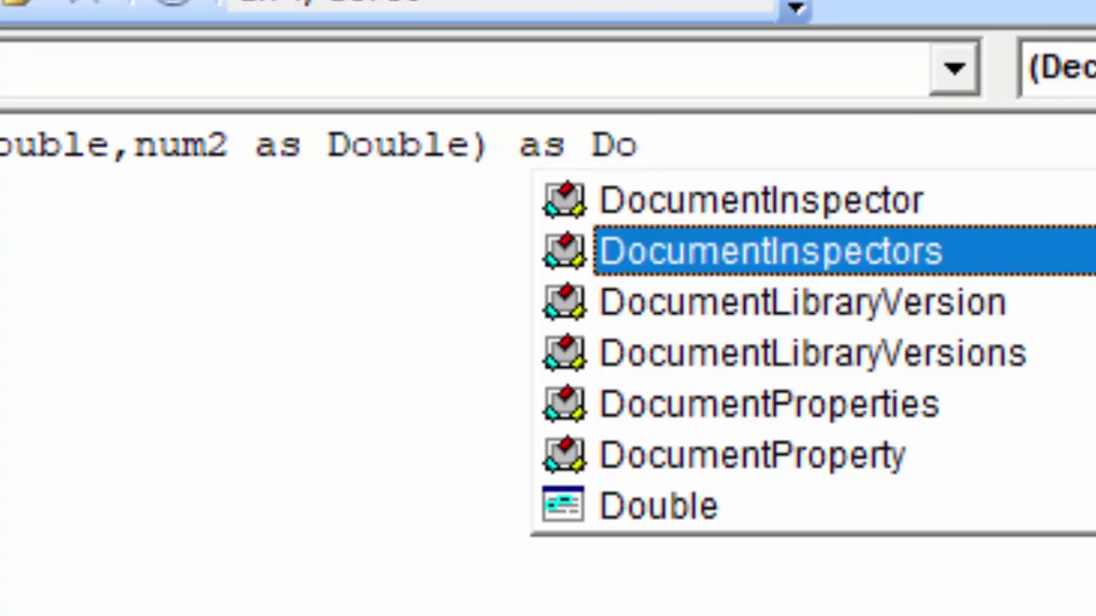
key("Down")
key("Down")
key("Down")
key("Down")
key("Up")
key("Up")
key("Up")
key("Up")
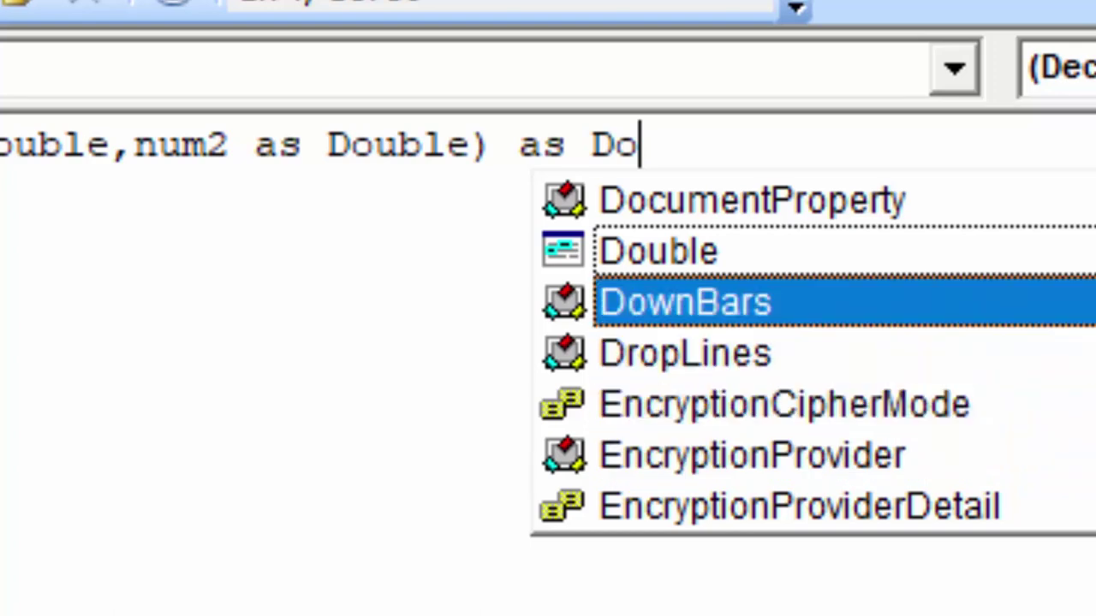
key("Up")
key("Tab")
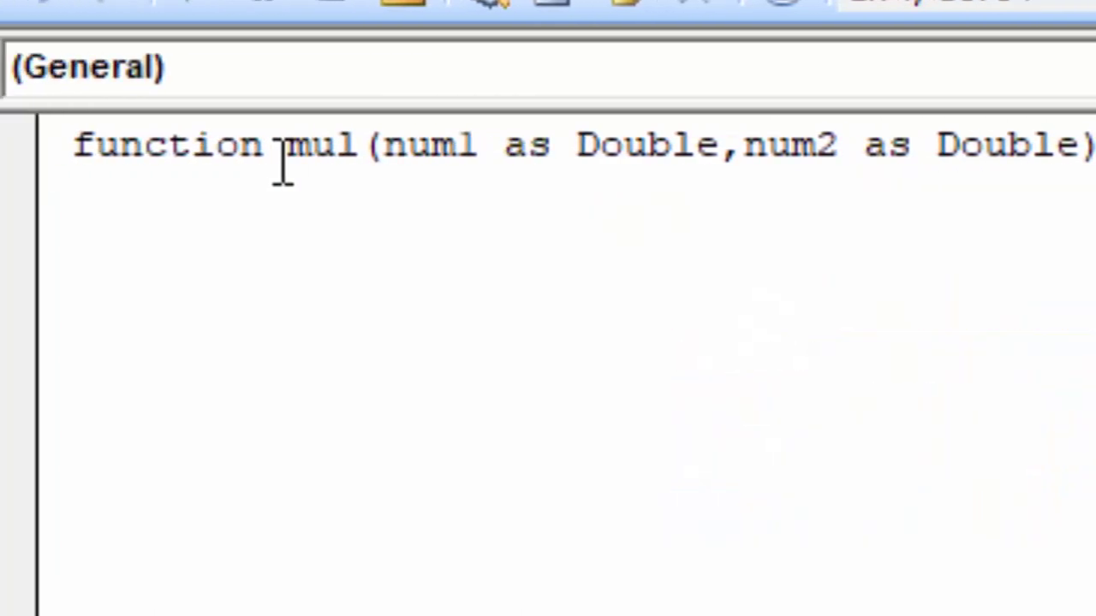
- Give mul the body mul = num1 * num2 above End Function
key("Return")
type("m")
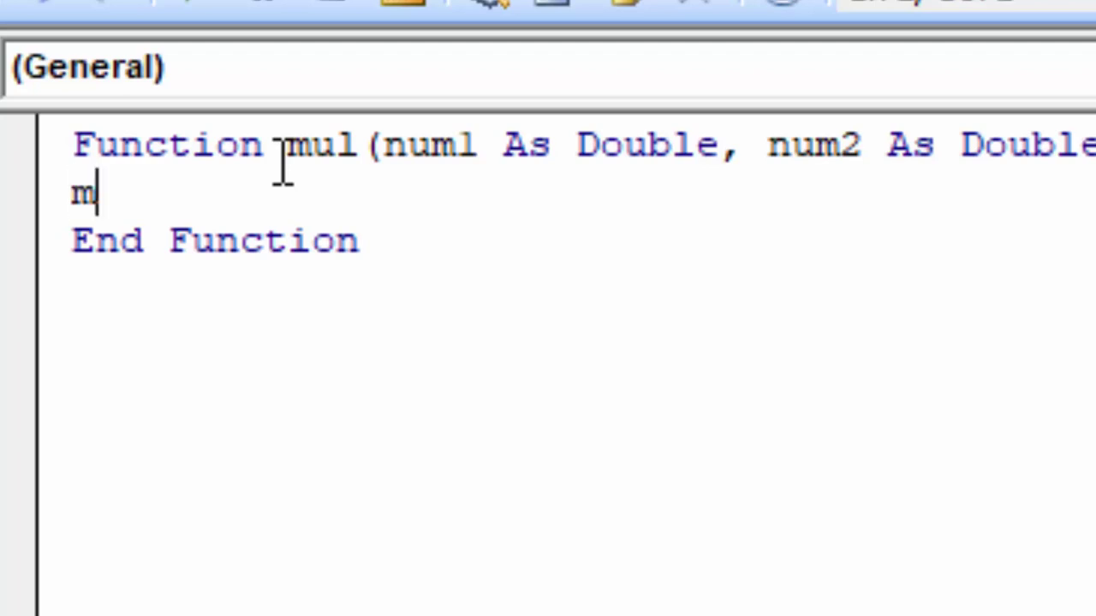
type("ul")
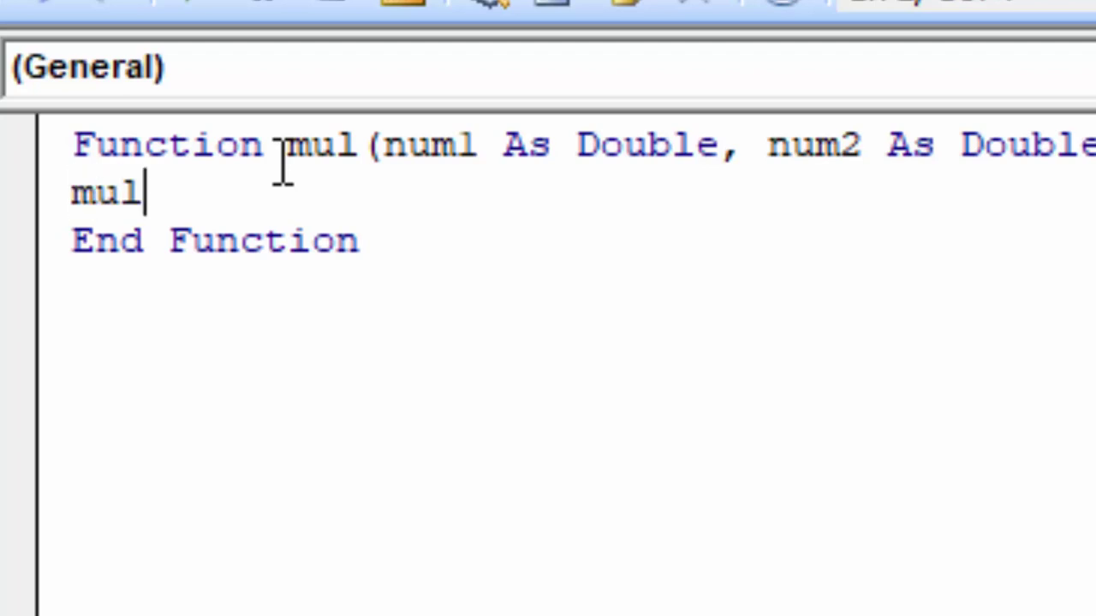
type("=")
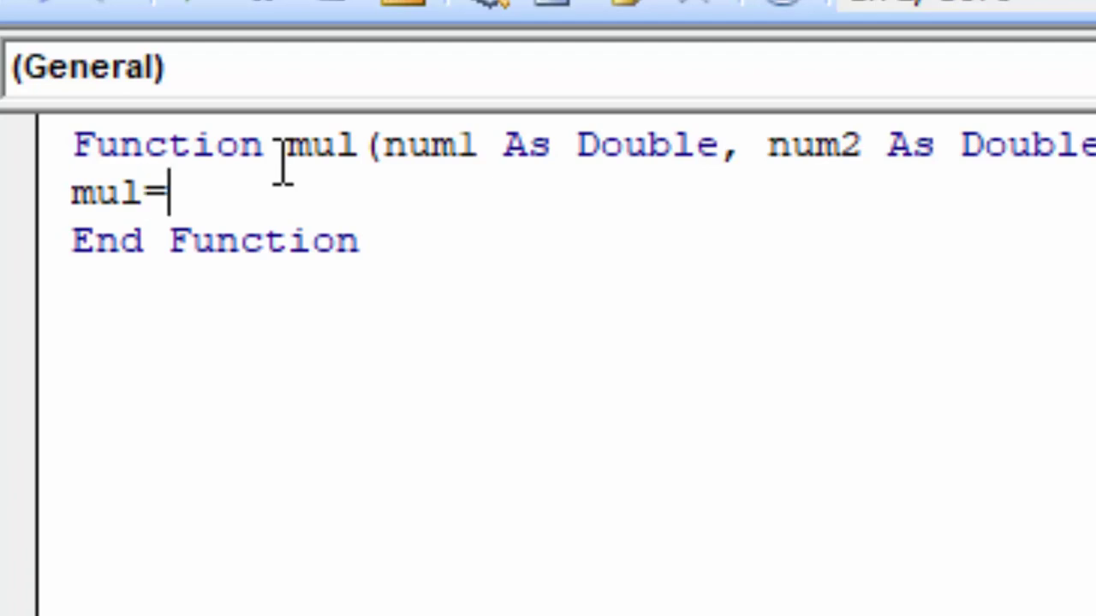
type("n")
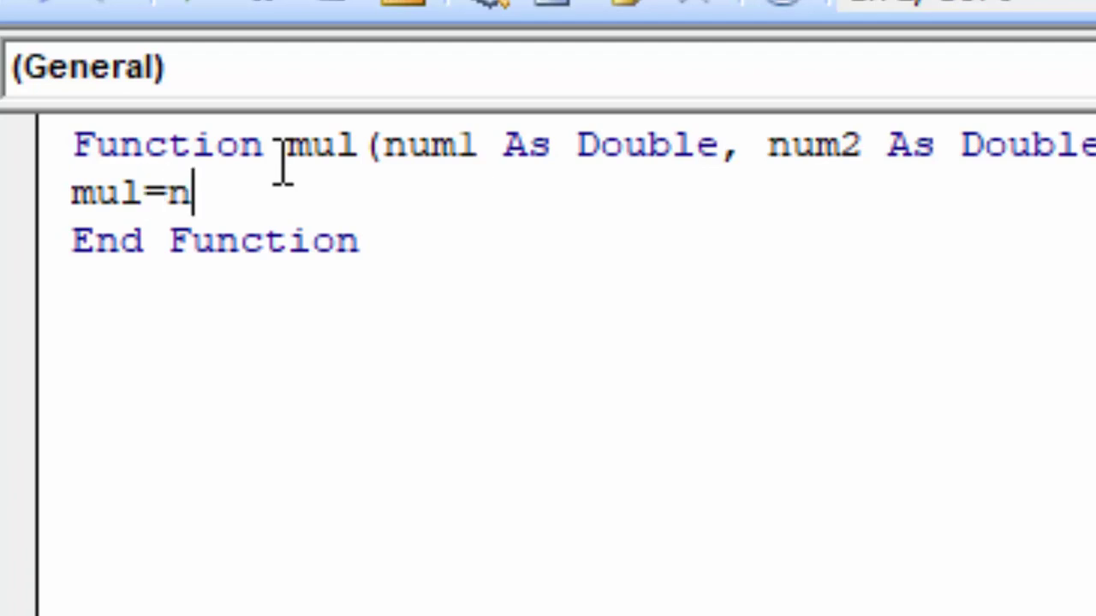
type("um1*")
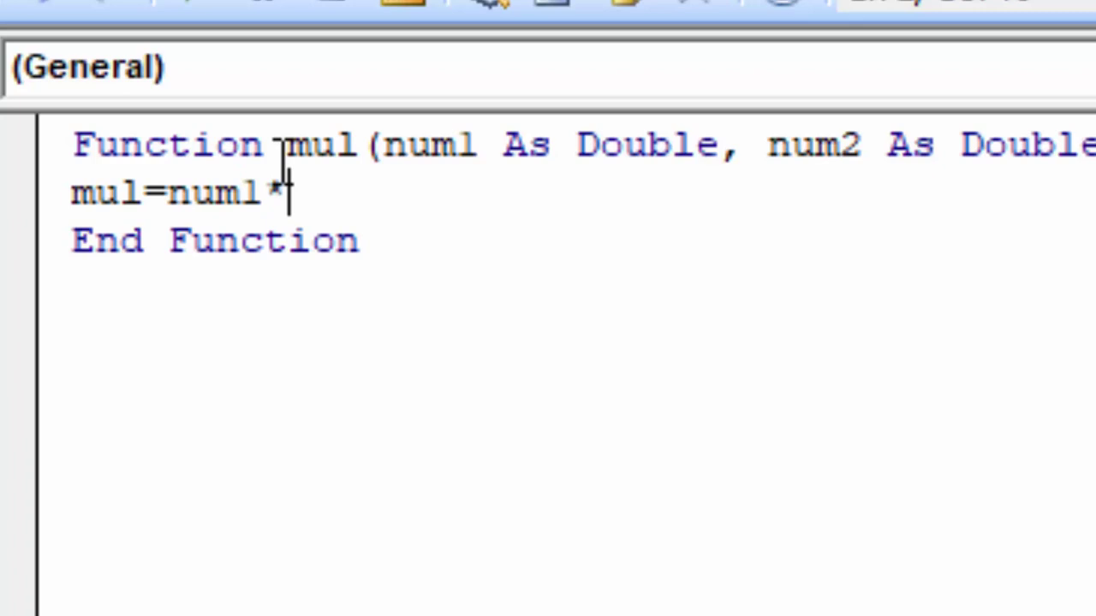
type("num2")
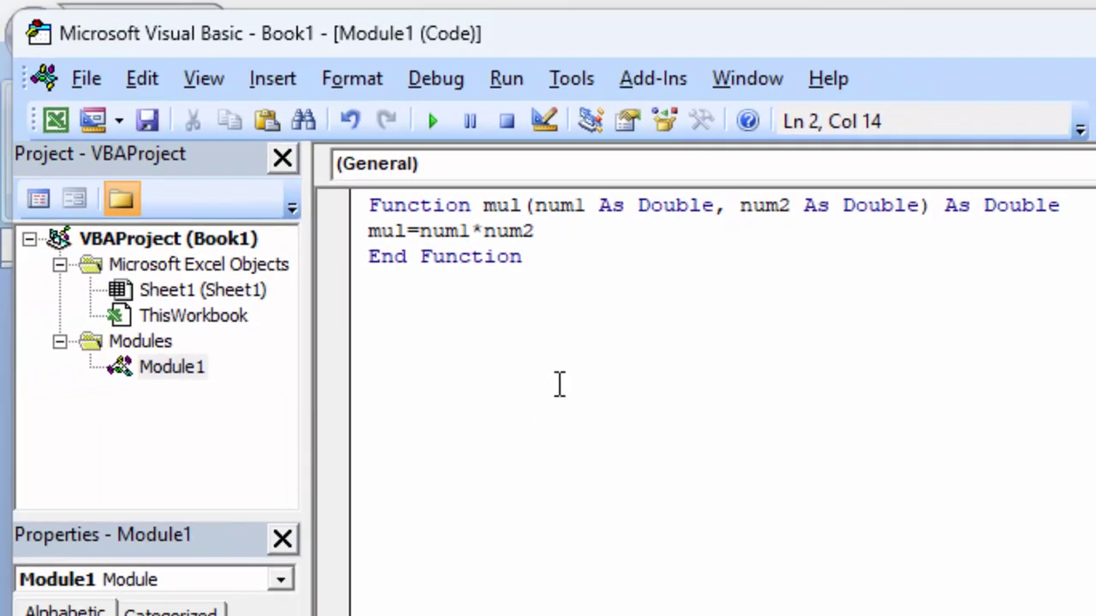
- Save the workbook under the file name newfunction
left_click(147, 126)
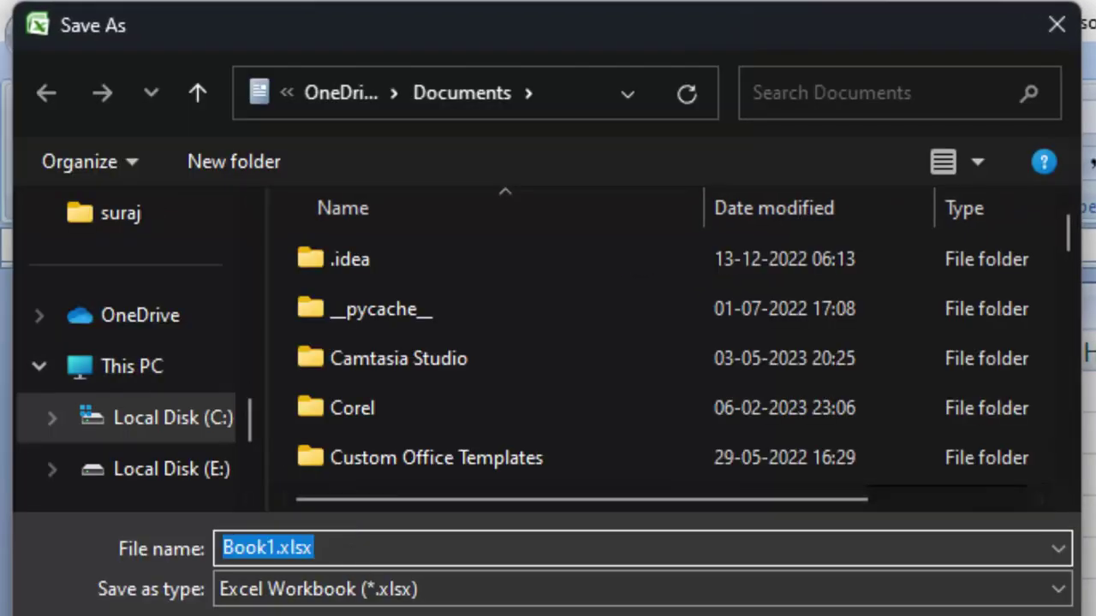
key("BackSpace")
type("new")
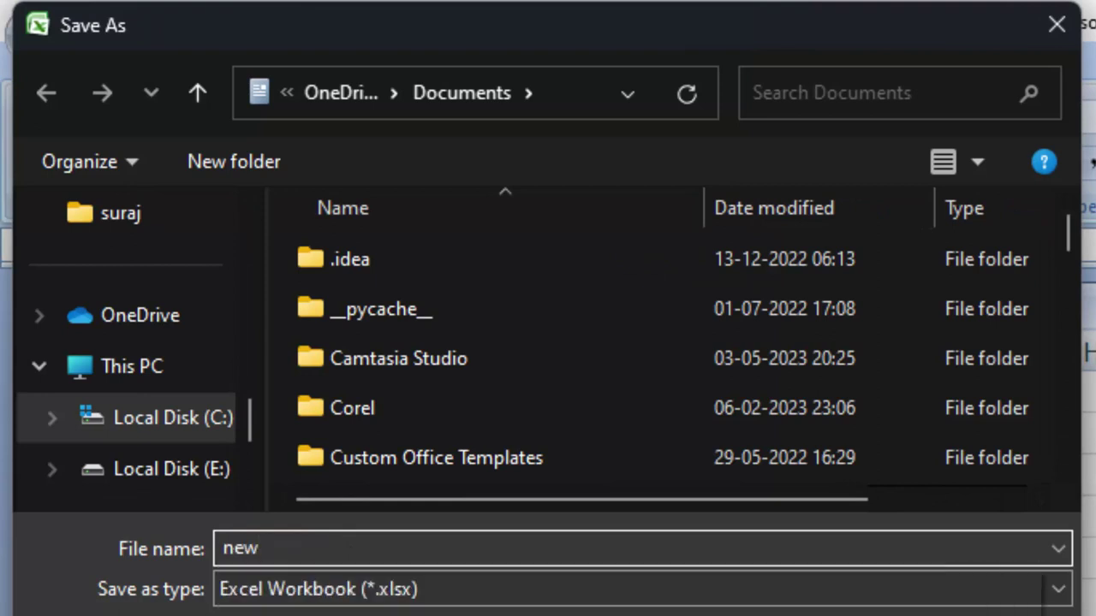
type("function")
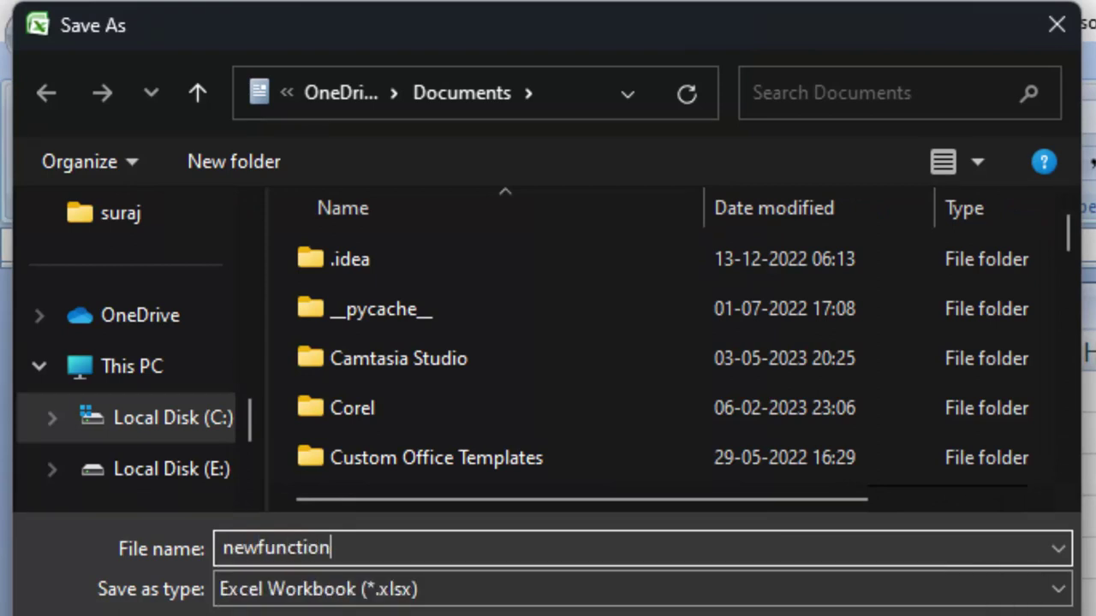
key("Return")
key("Return")
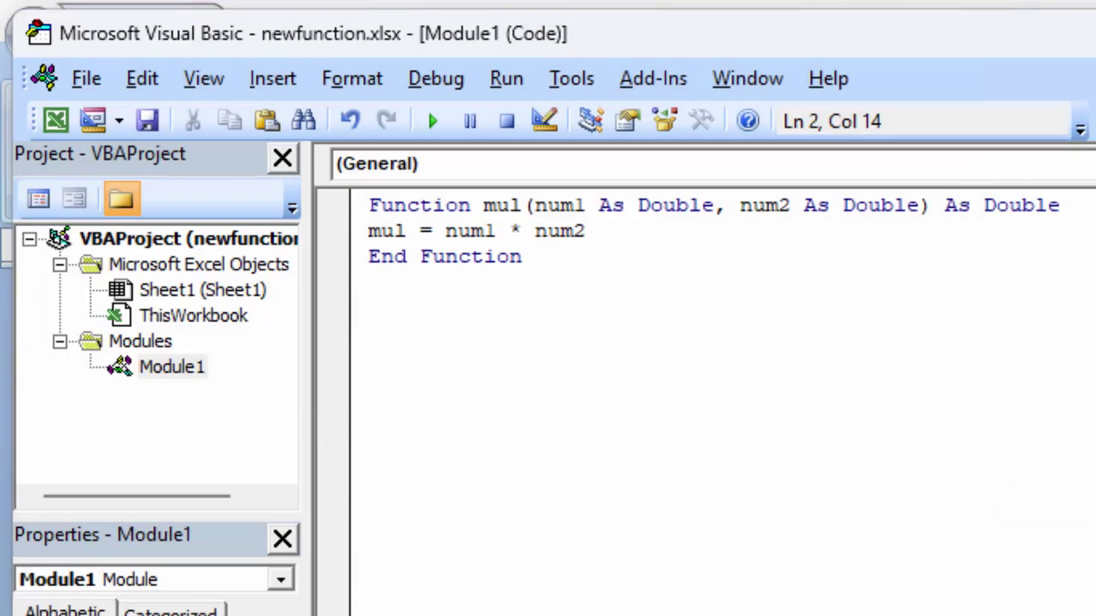
- Enter =mul(5,8) in E2 and =mul(44,2) in E3, giving 40 and 88
key("alt+F11")
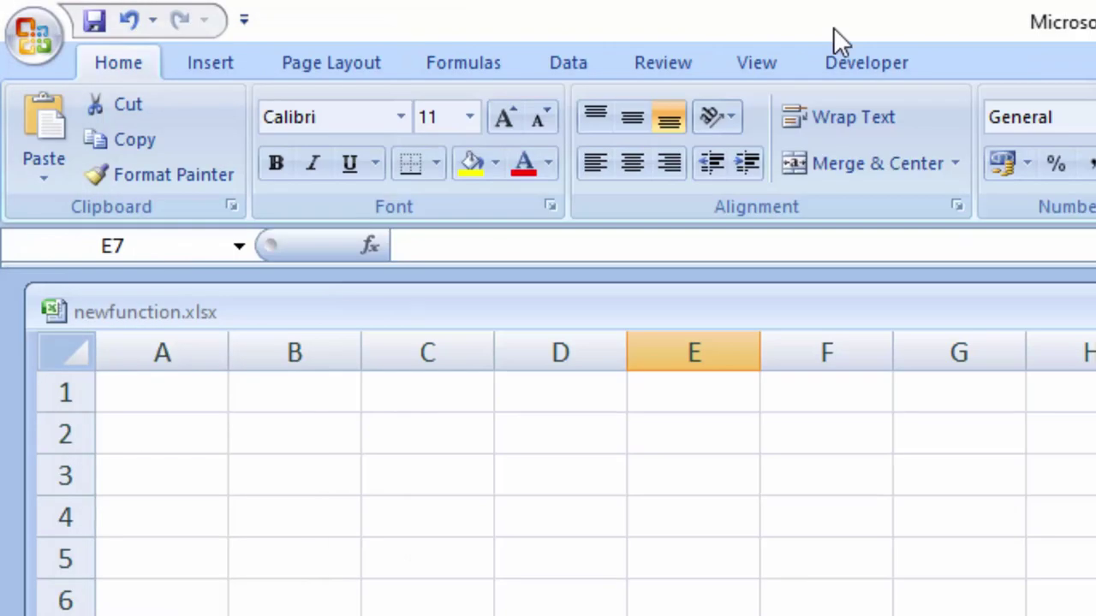
left_click(739, 442)
type("=")
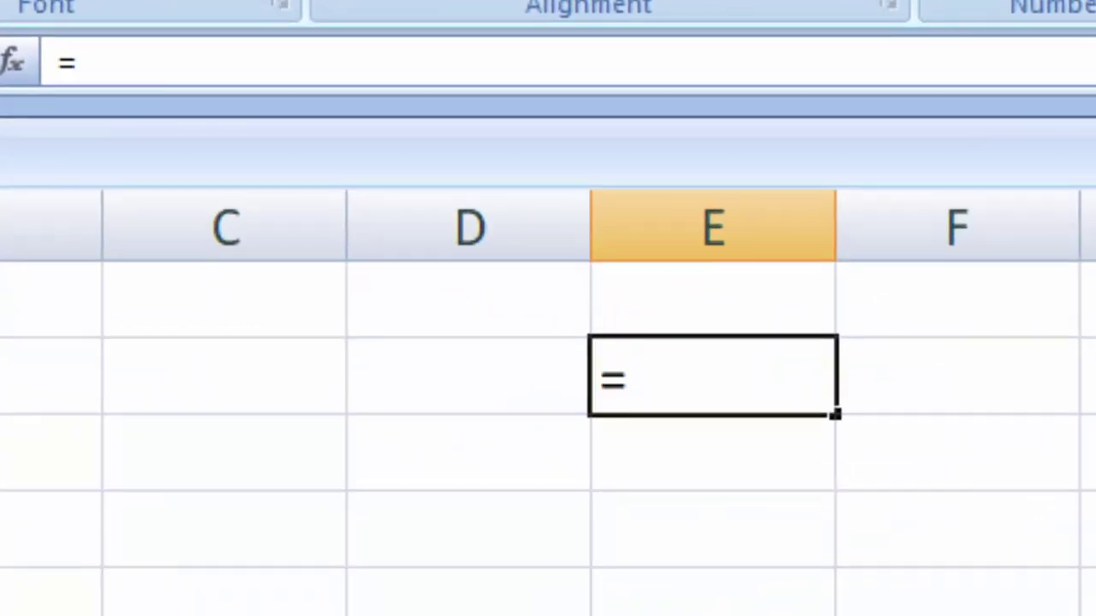
type("m")
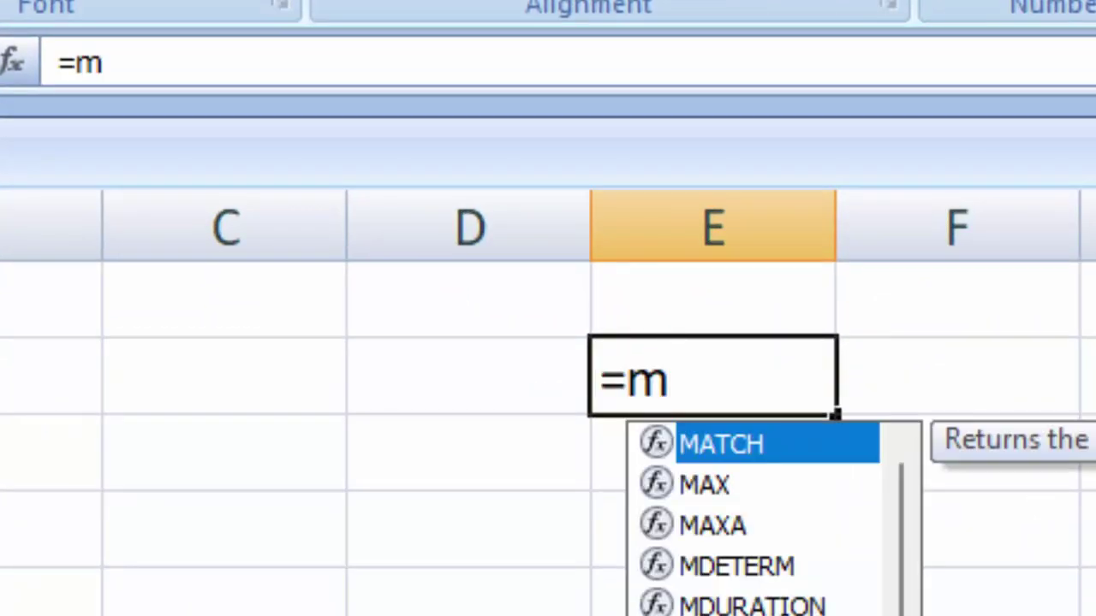
type("u")
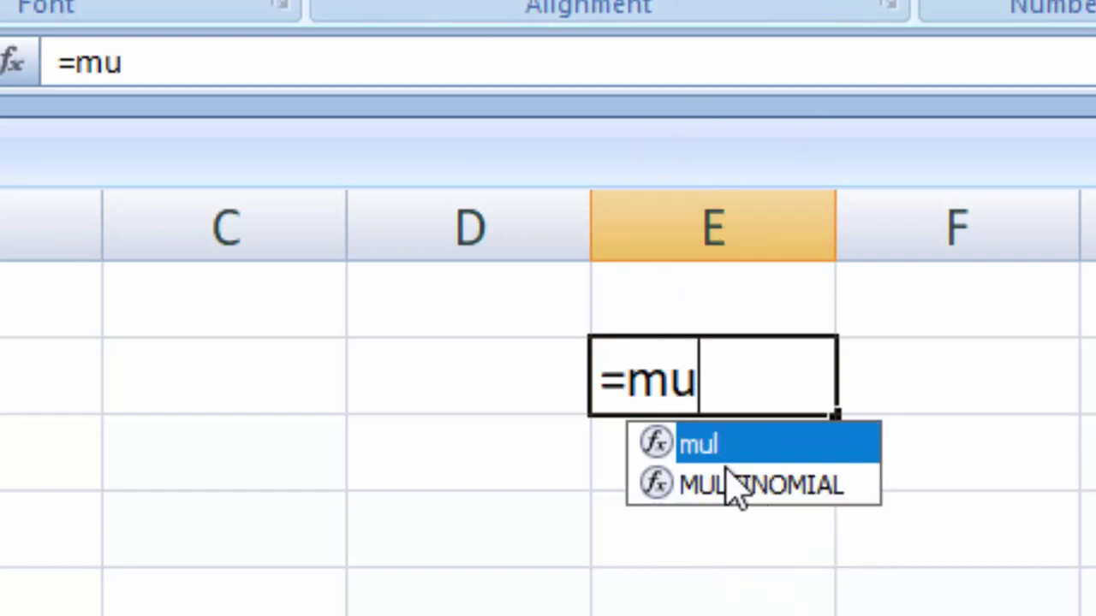
key("Tab")
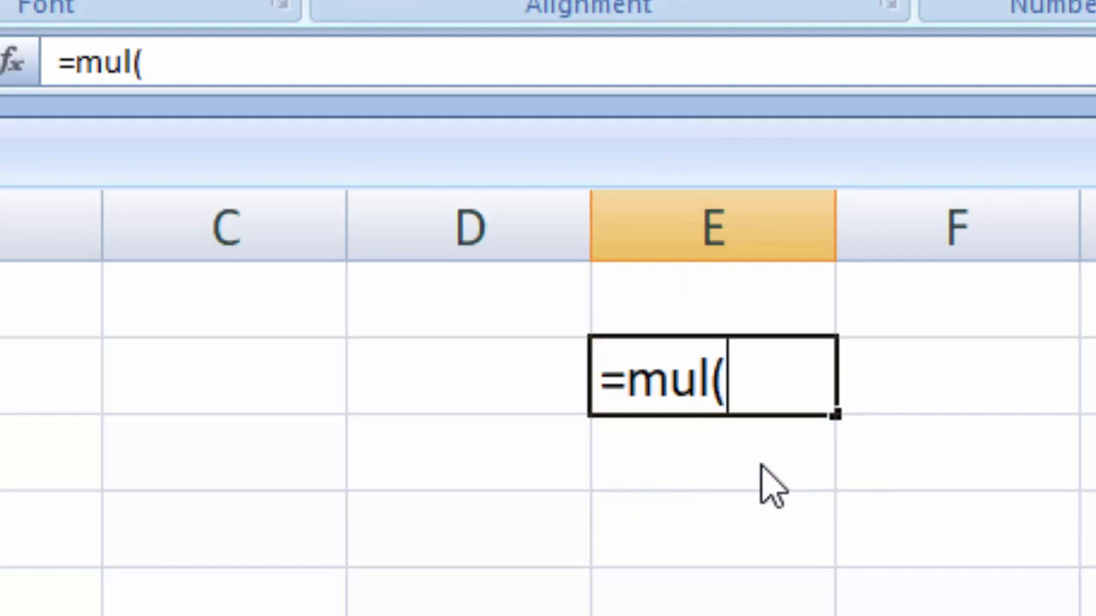
type("5m")
key("BackSpace")
key("BackSpace")
type("5,")
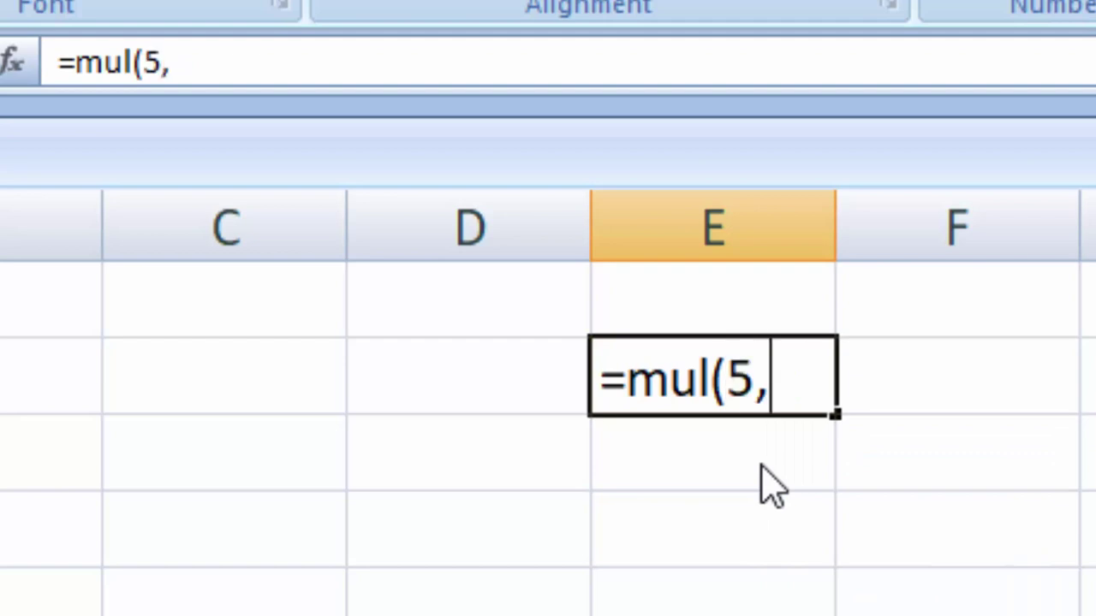
type("8")
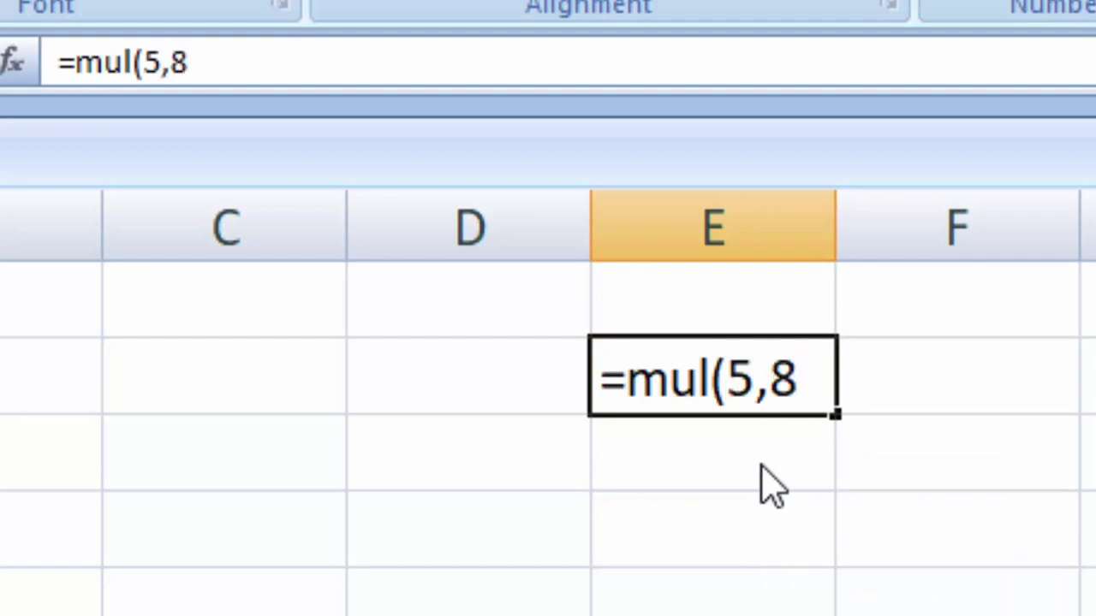
type(")")
key("Return")
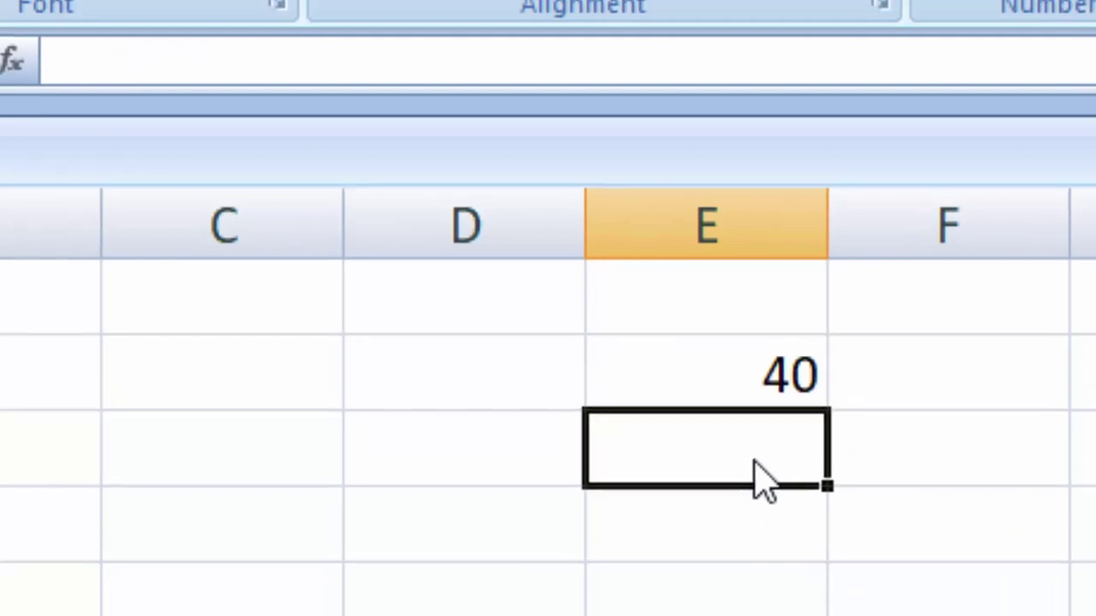
type("=")
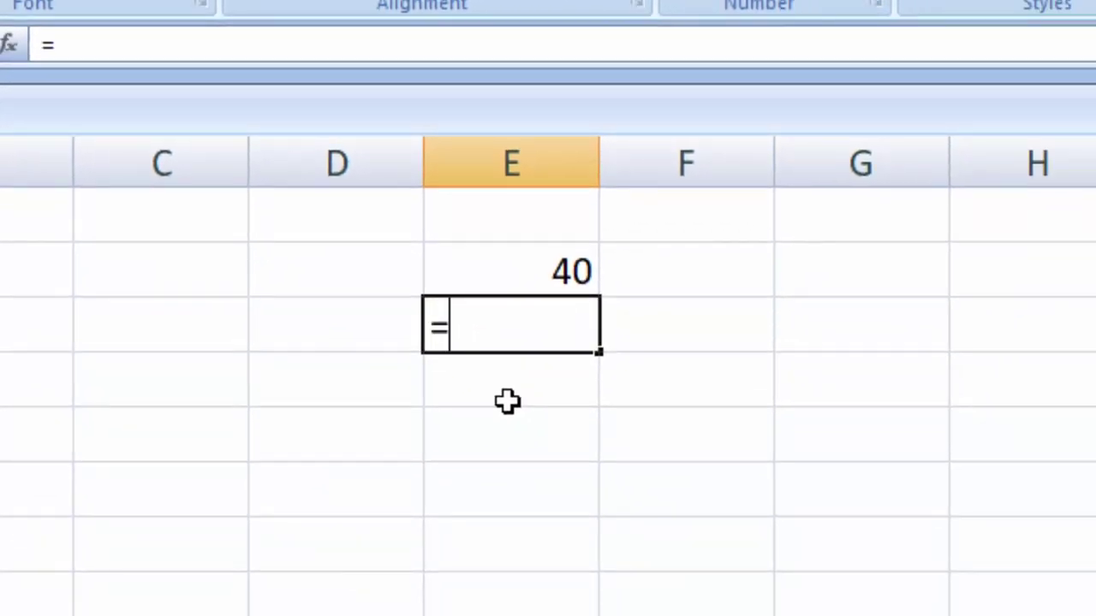
type("mul(")
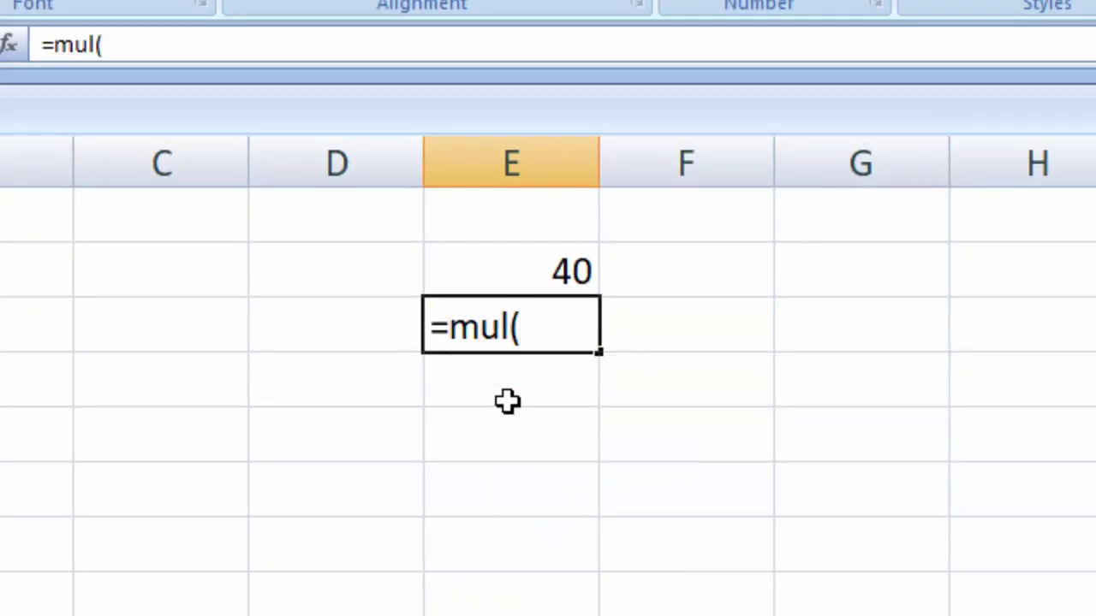
type("44,")
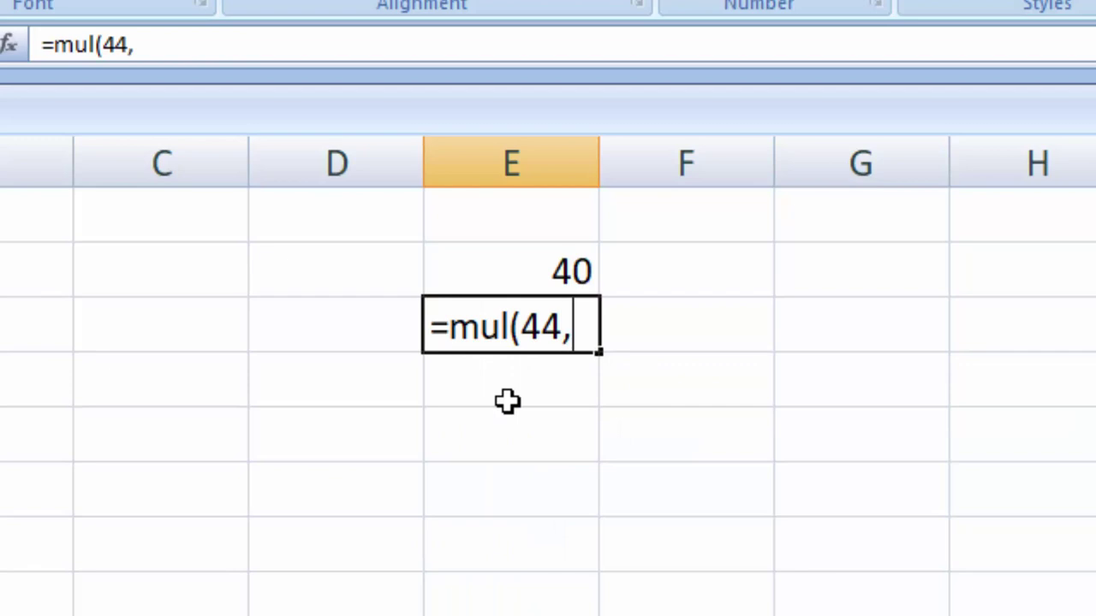
type("2)")
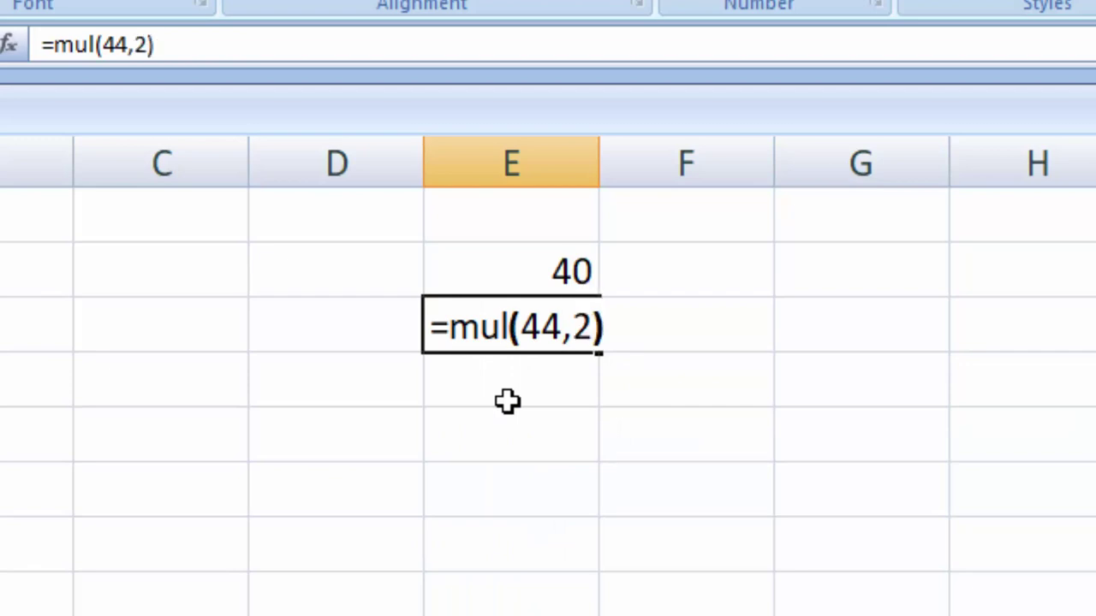
key("Return")
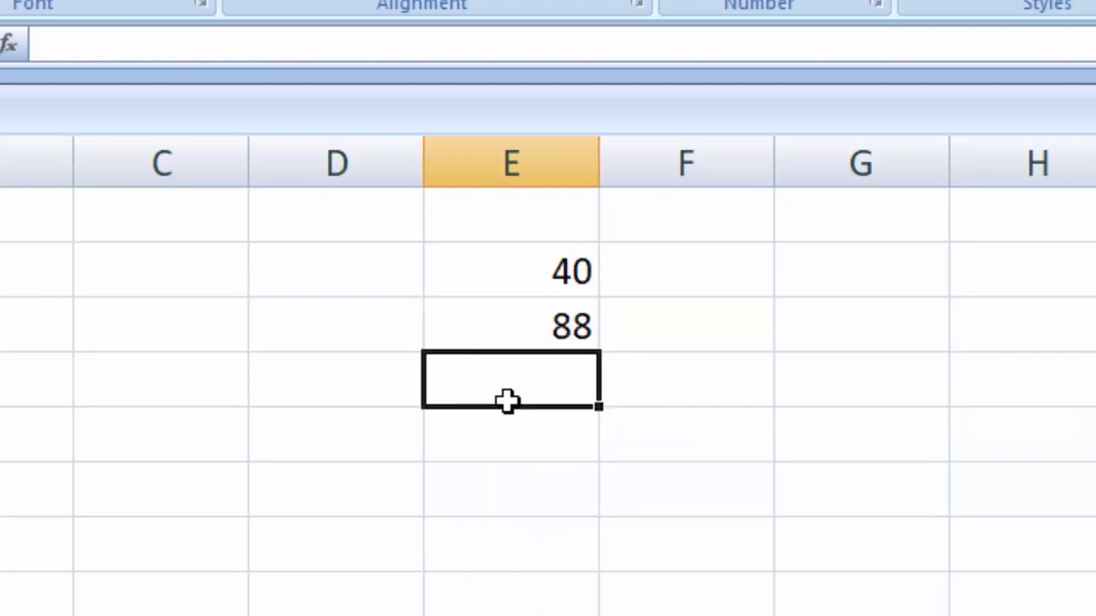
- Enter =mul(4,5,6) in E4 and inspect its #VALUE! error
type("=m")
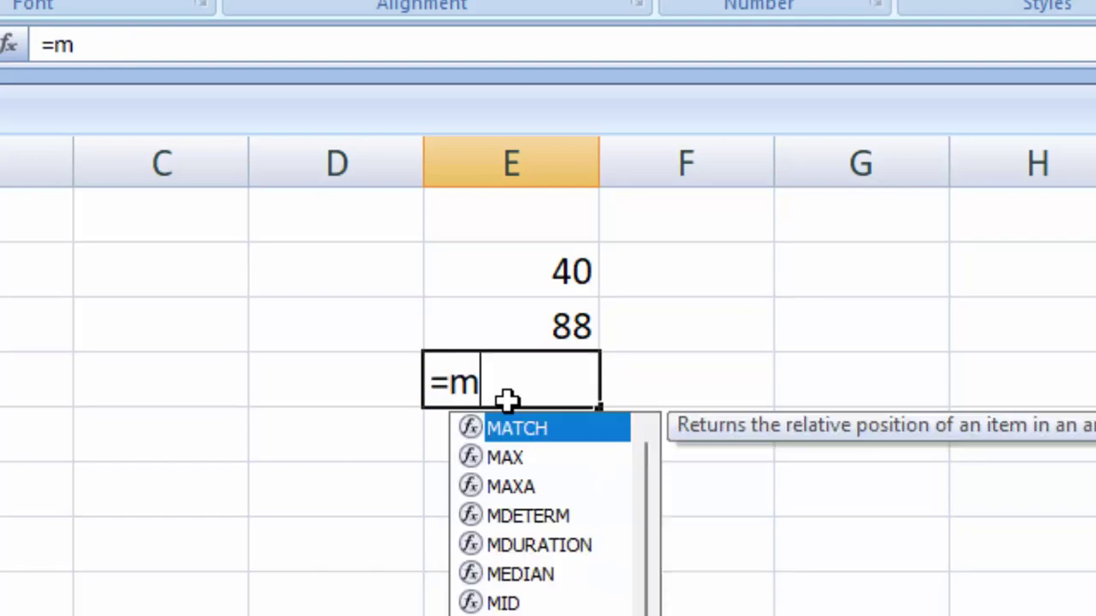
type("ul(")
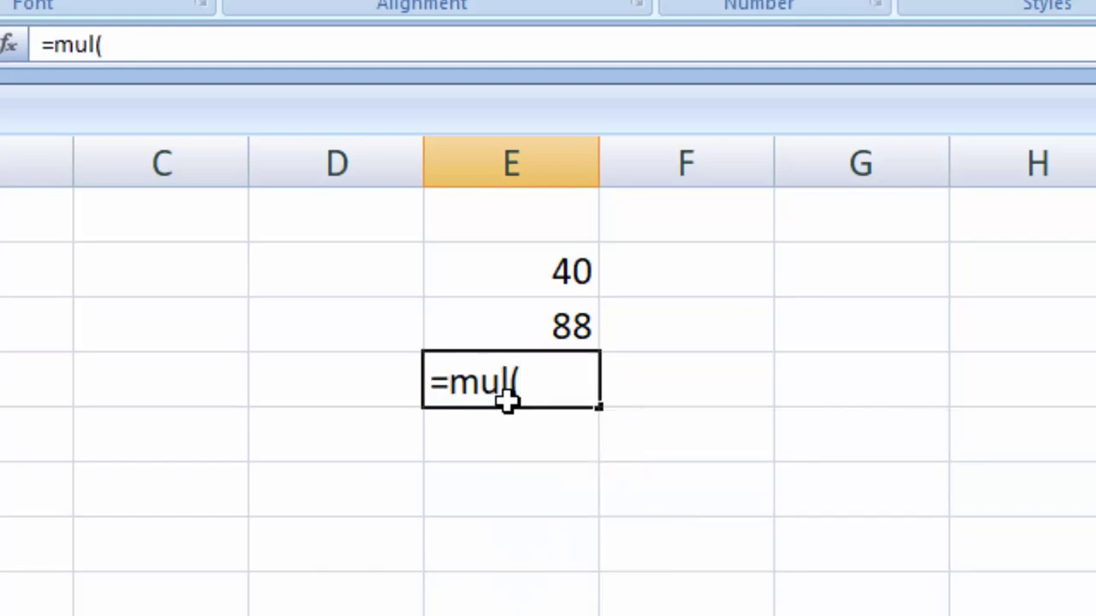
type("4,5,")
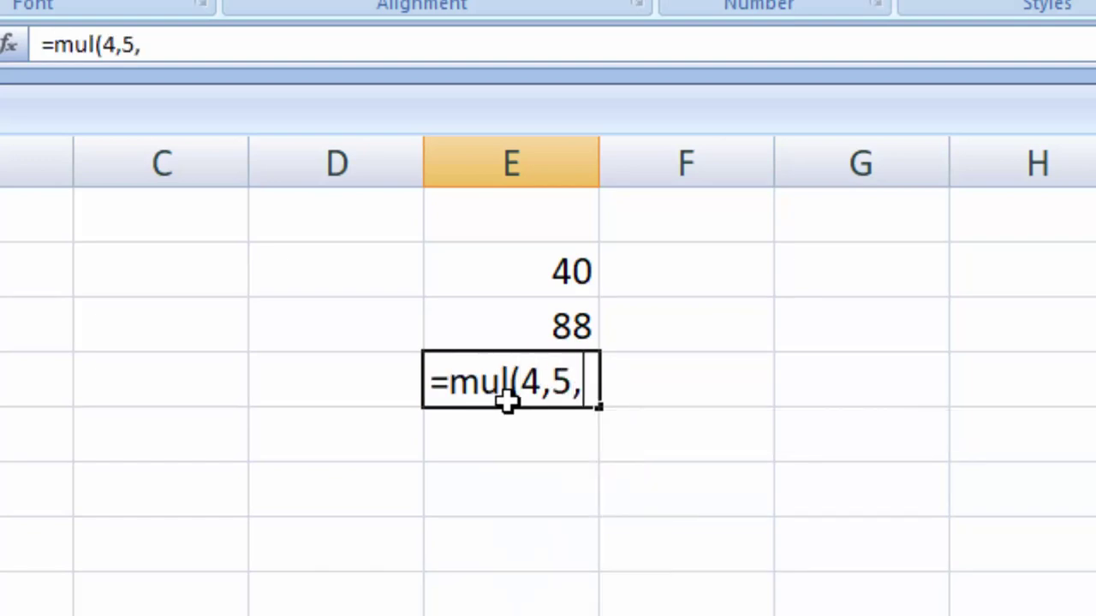
type("6(")
key("BackSpace")
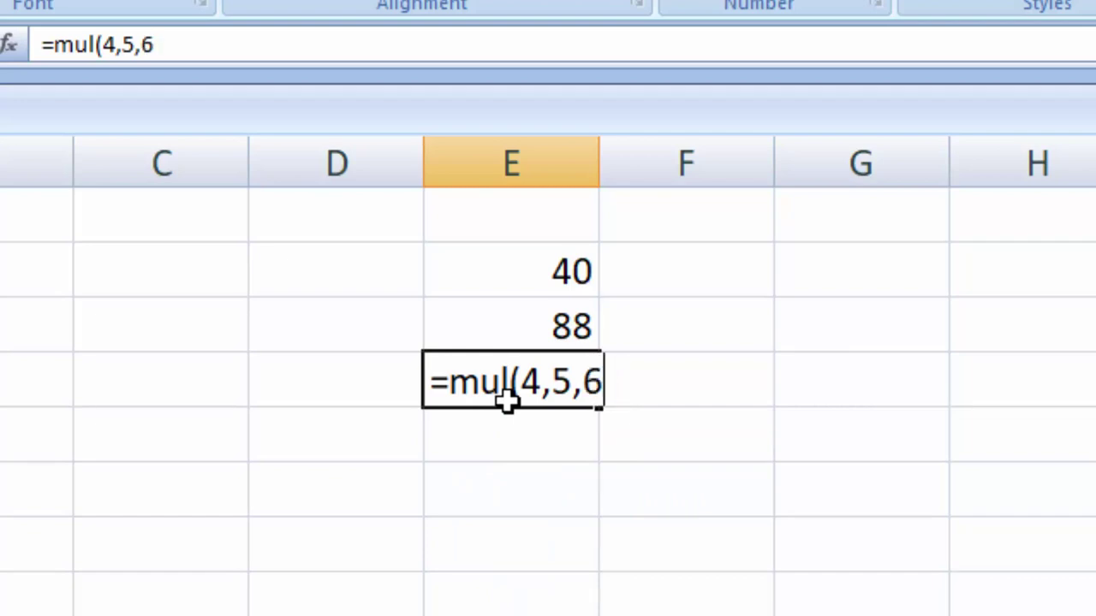
type(")")
key("Return")
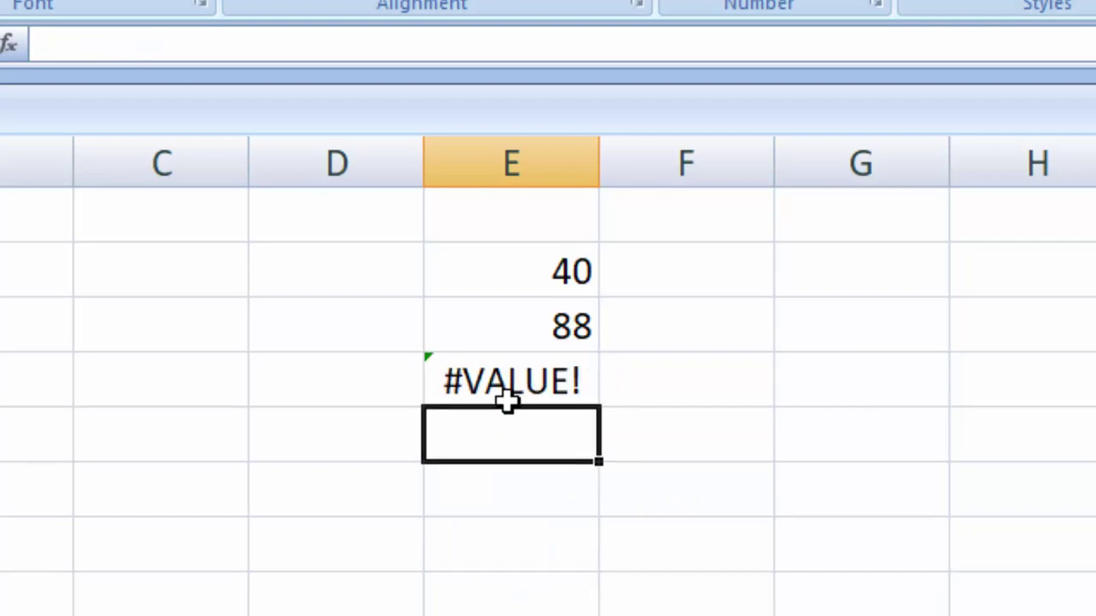
left_click(521, 387)
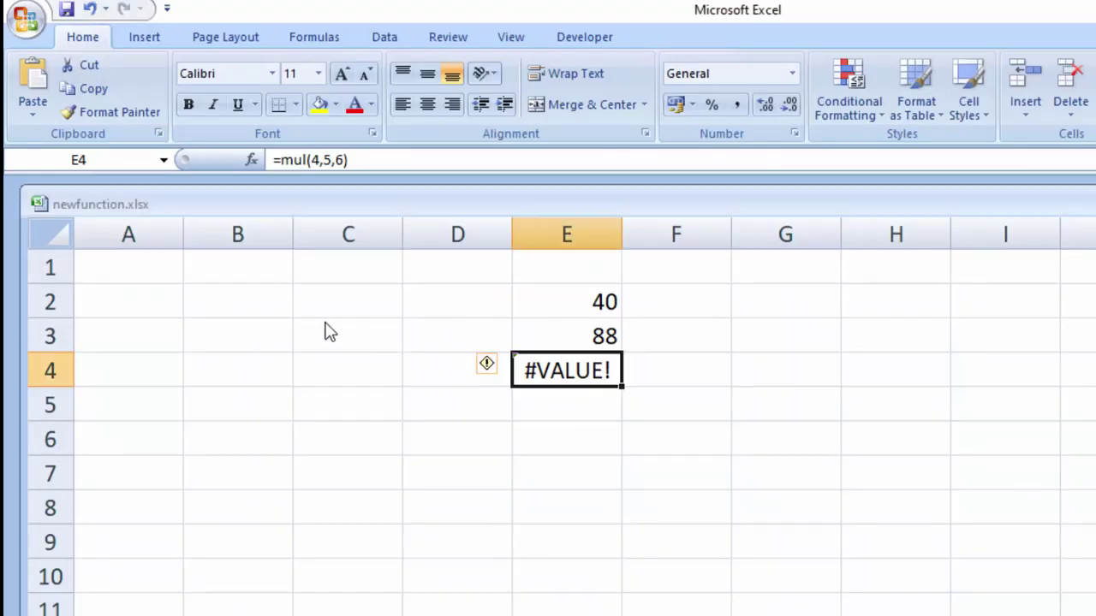
- Enter =mul(3.2,2.6) in C3, showing 8.32, then switch back to the mul code
left_click(327, 326)
type("=")
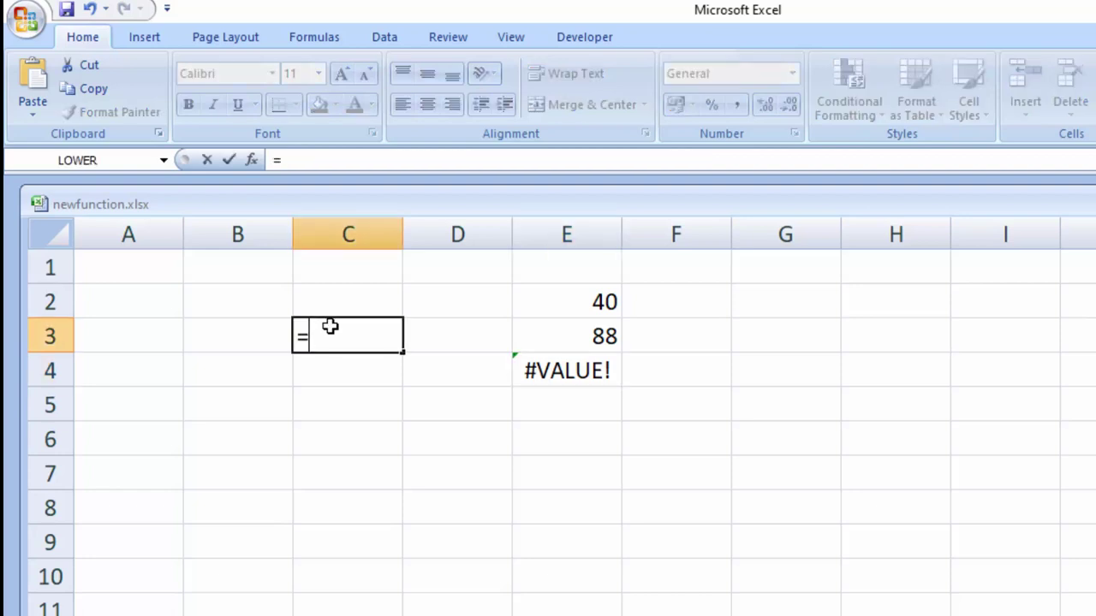
type("mul")
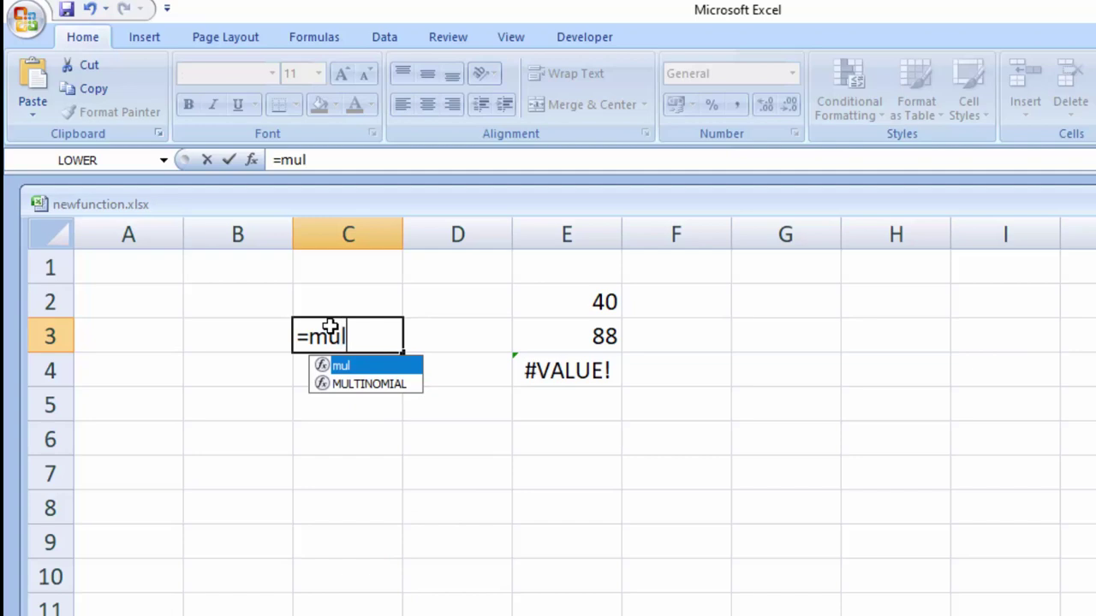
type("(")
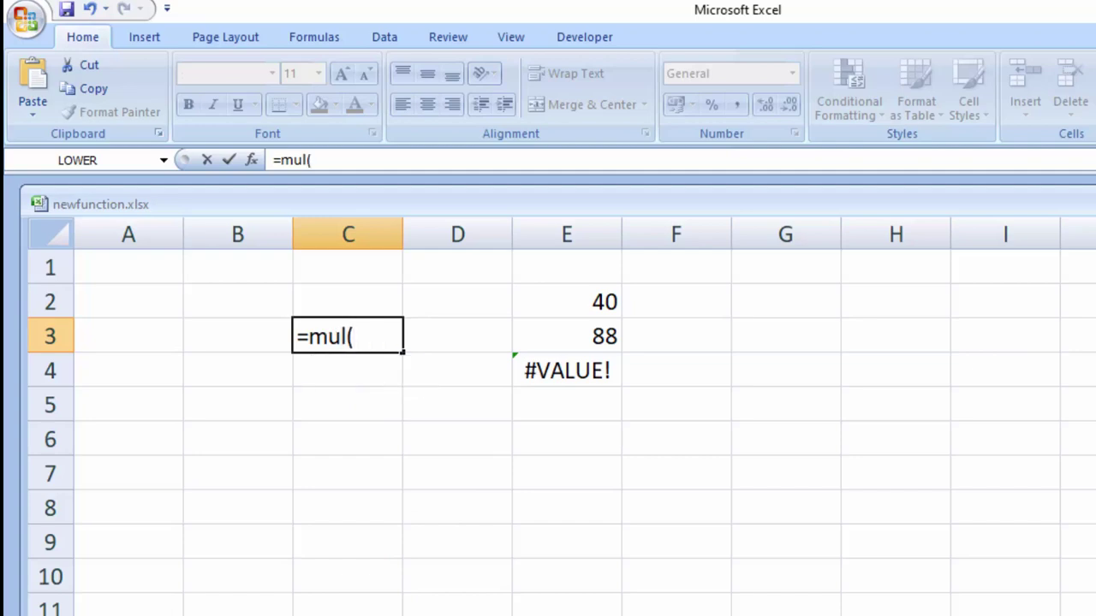
type("3.2")
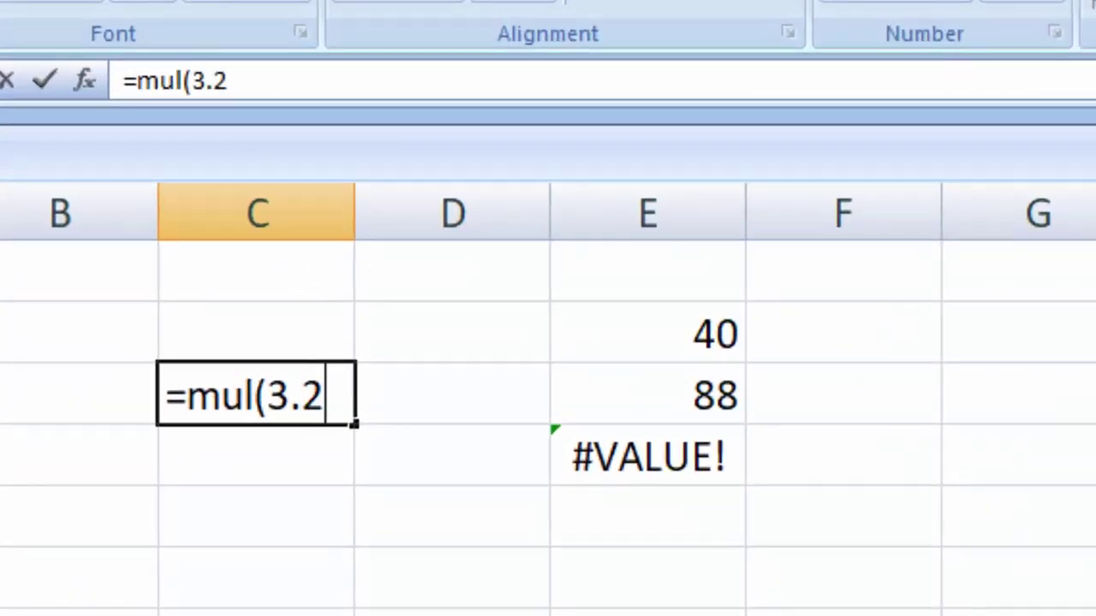
type(",")
type("2,")
key("BackSpace")
type(".")
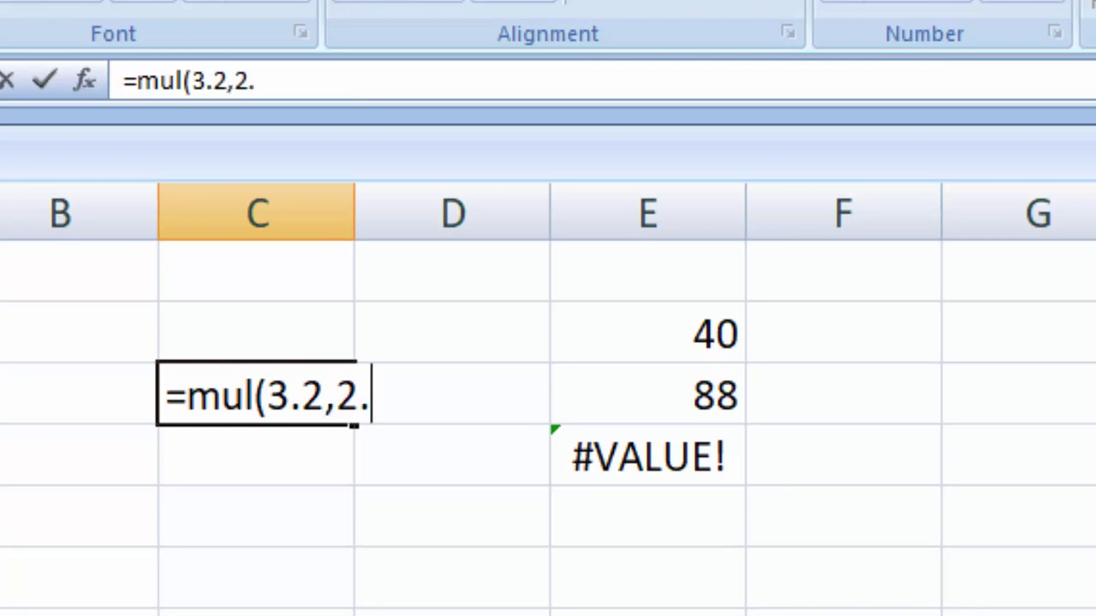
type("6")
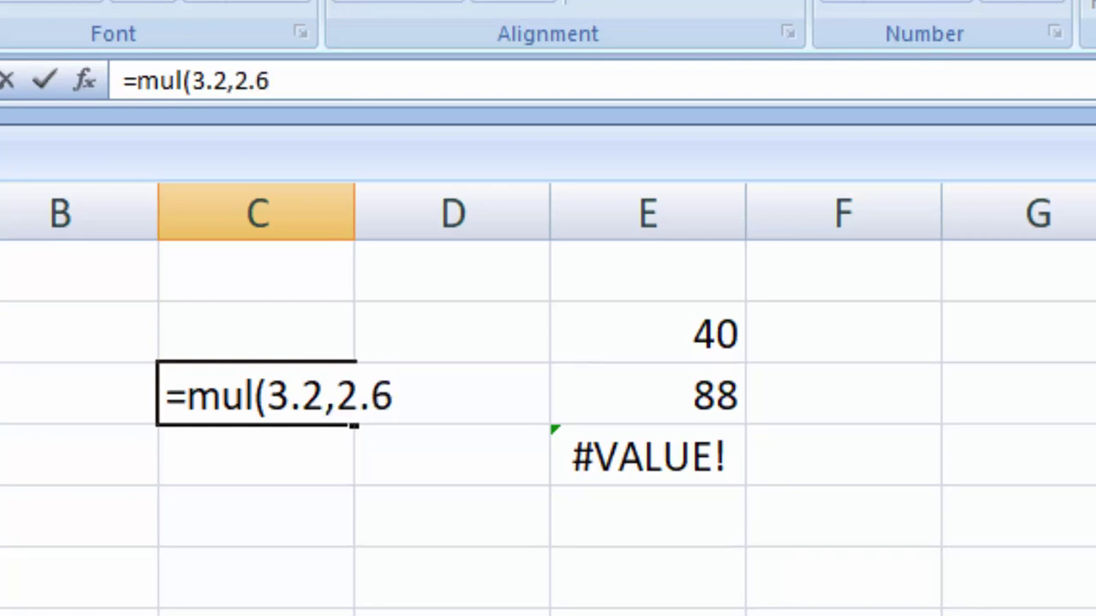
type(")")
key("Return")
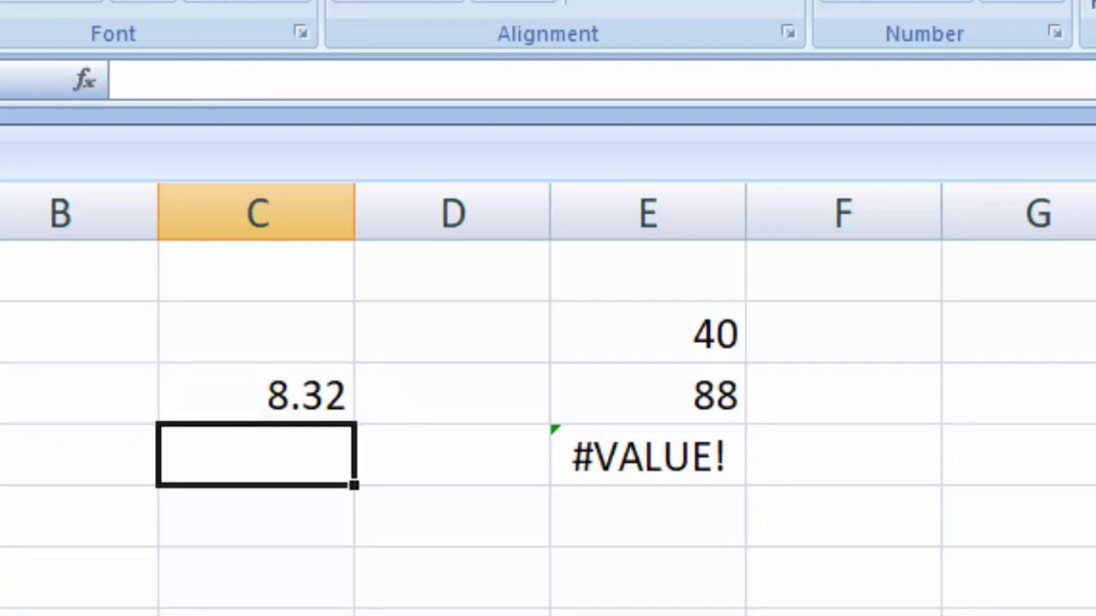
left_click(296, 398)
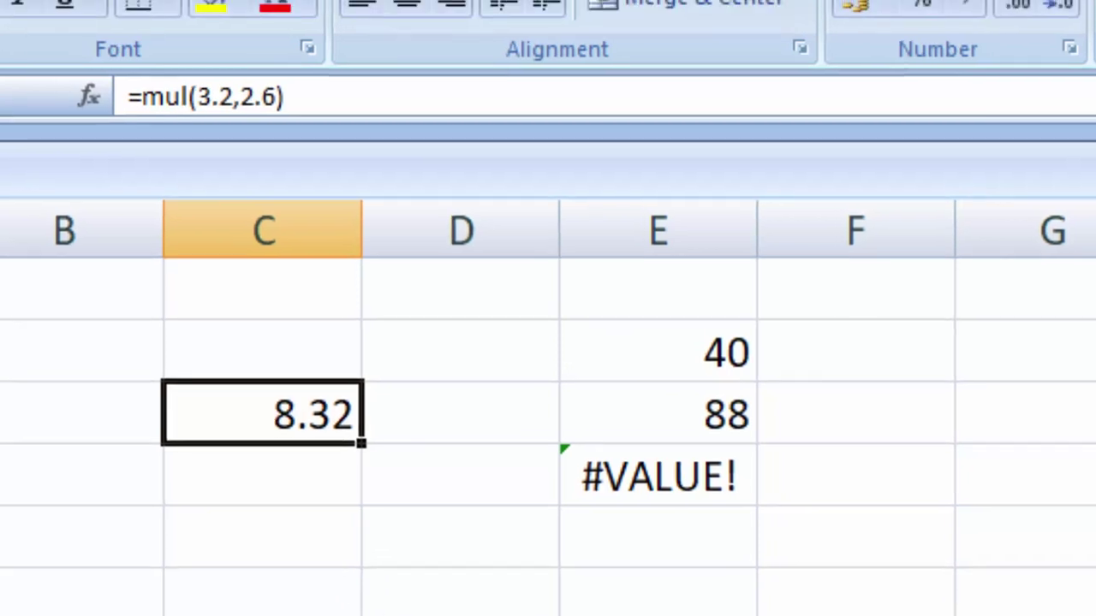
key("alt+F11")
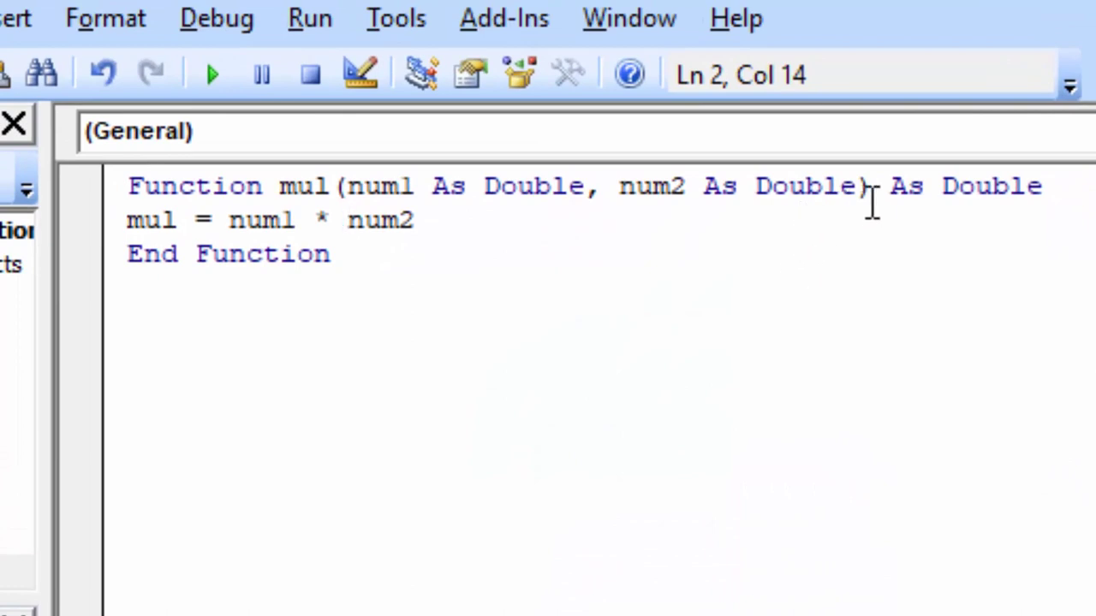
- Add parameter num3 As Double, make mul return num1 * num2 * num3, and save the workbook
left_click(859, 188)
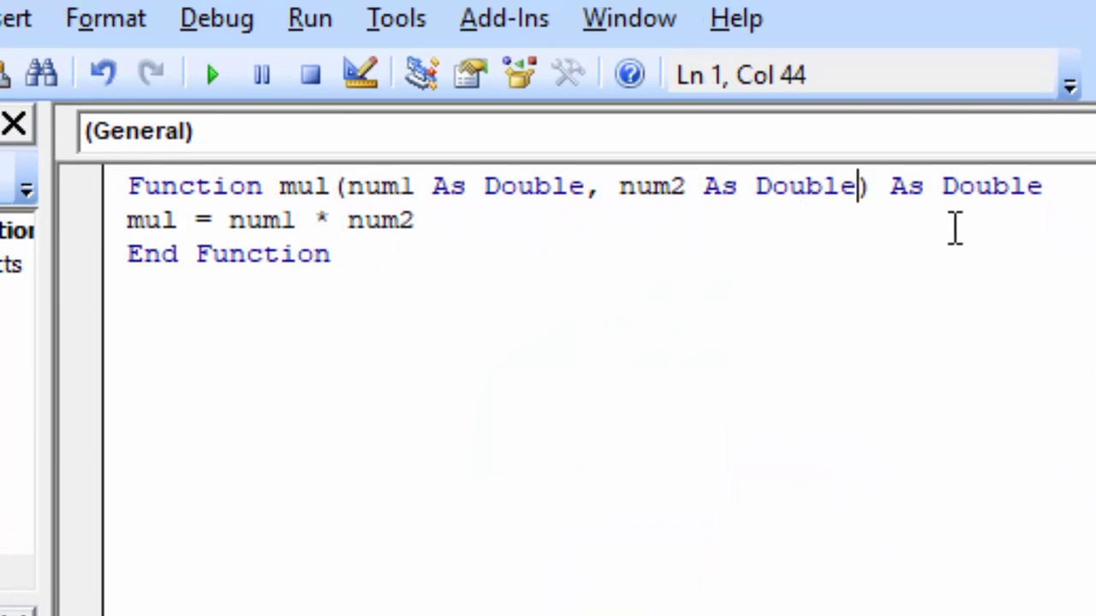
type(",num")
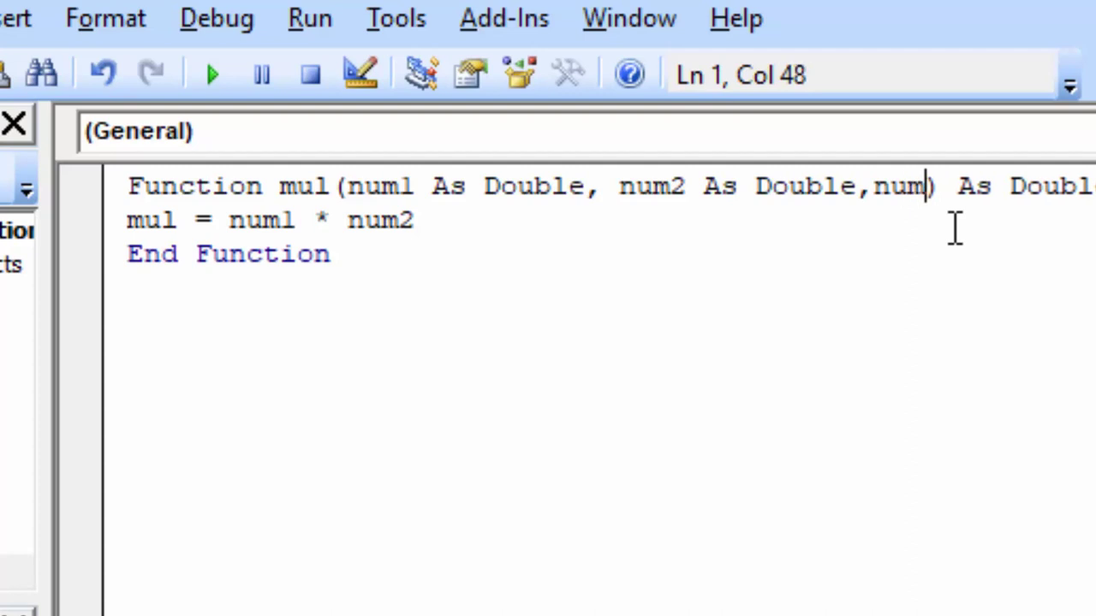
type("3")
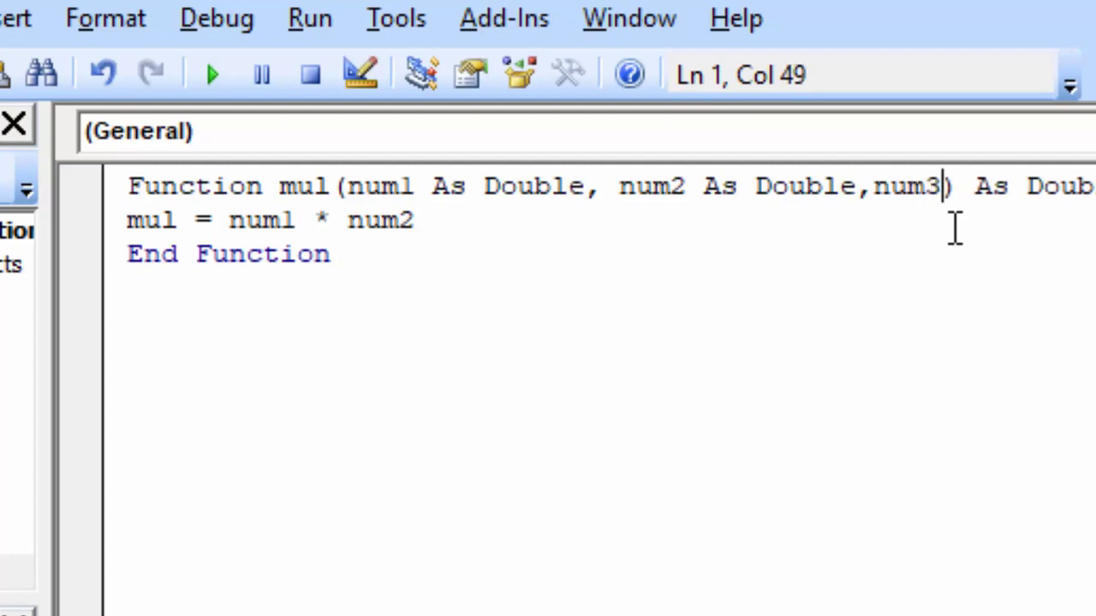
type(" as ")
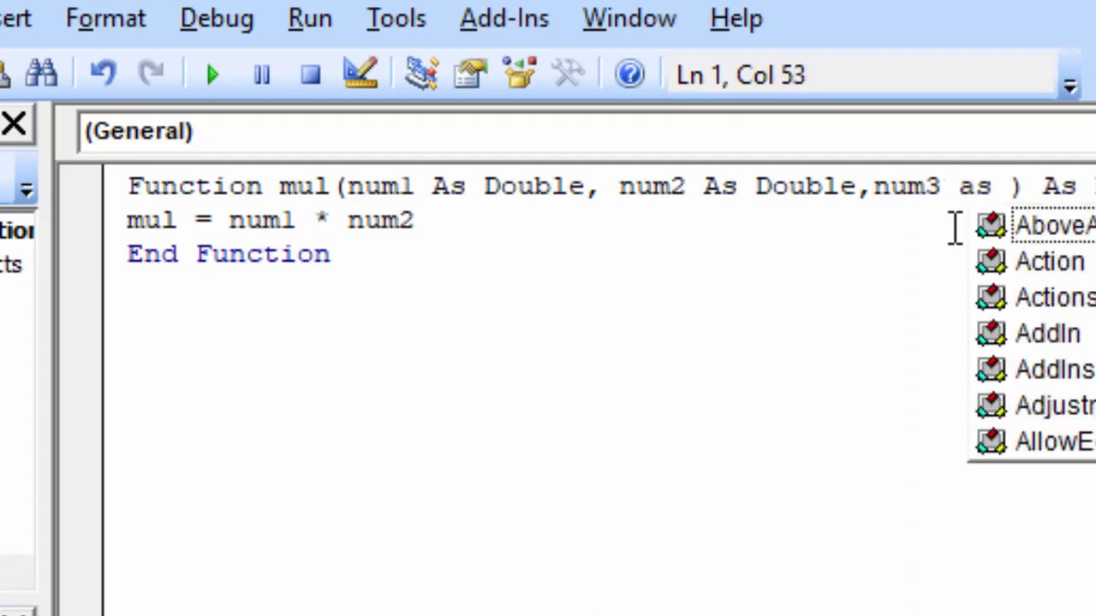
type("do")
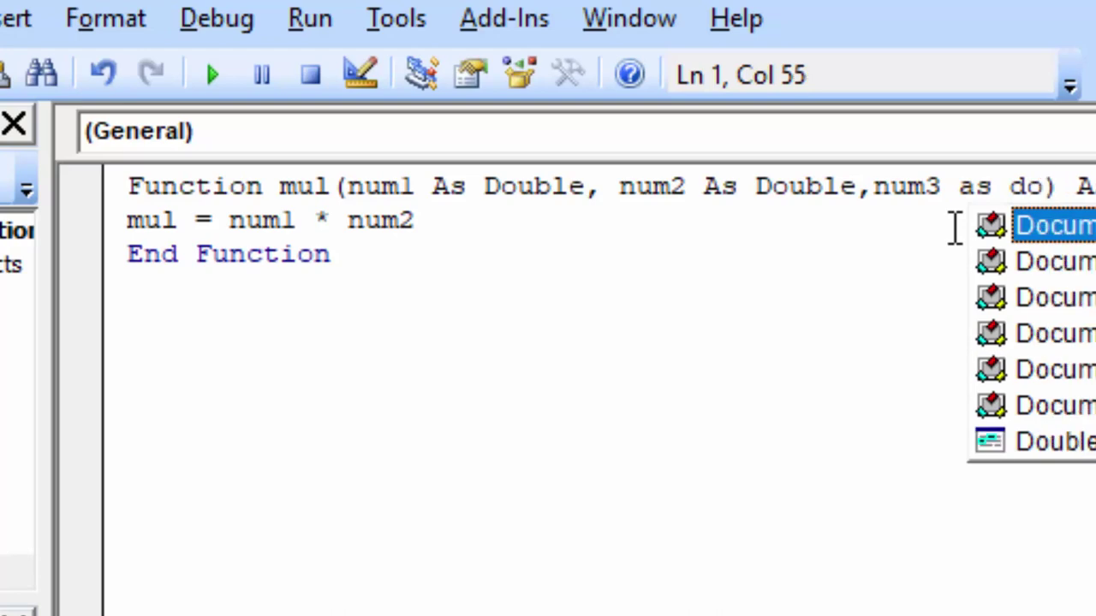
key("Down")
key("Down")
key("Down")
key("Down")
key("Down")
key("Down")
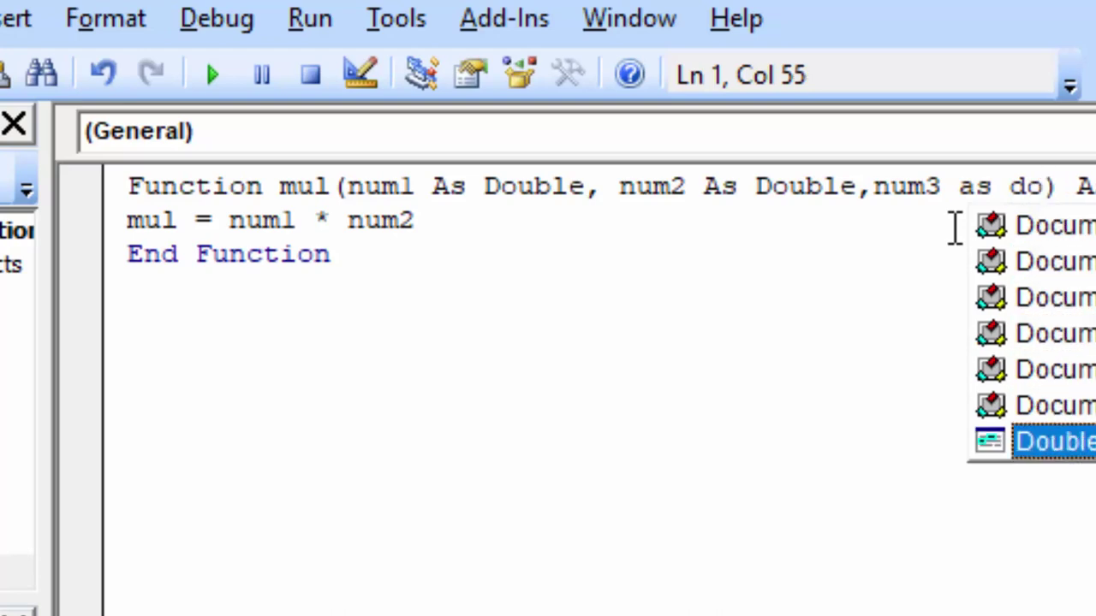
key("Tab")
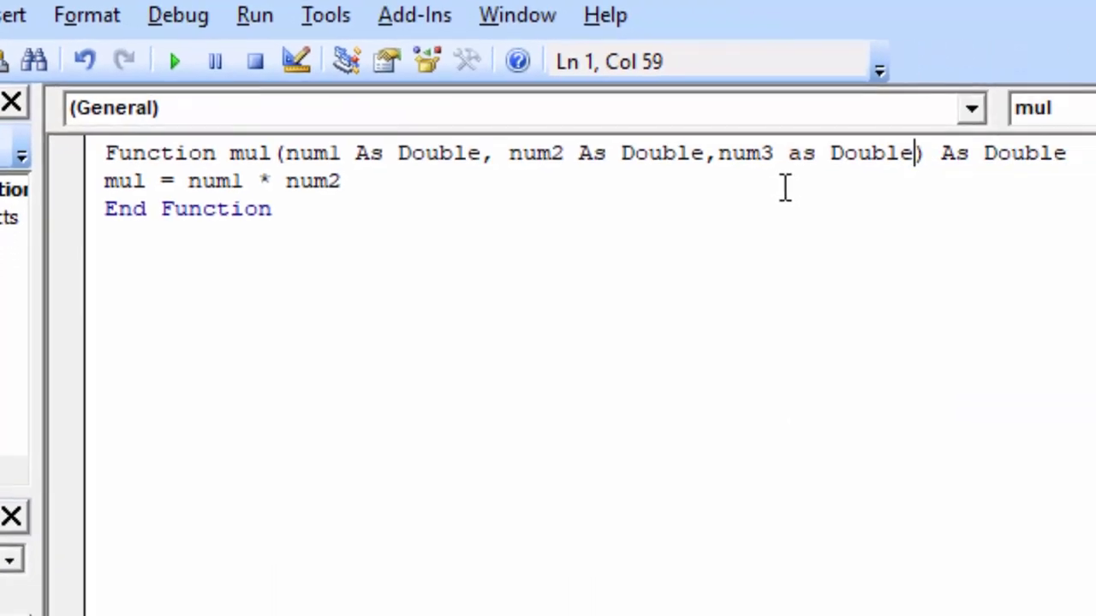
left_click(382, 177)
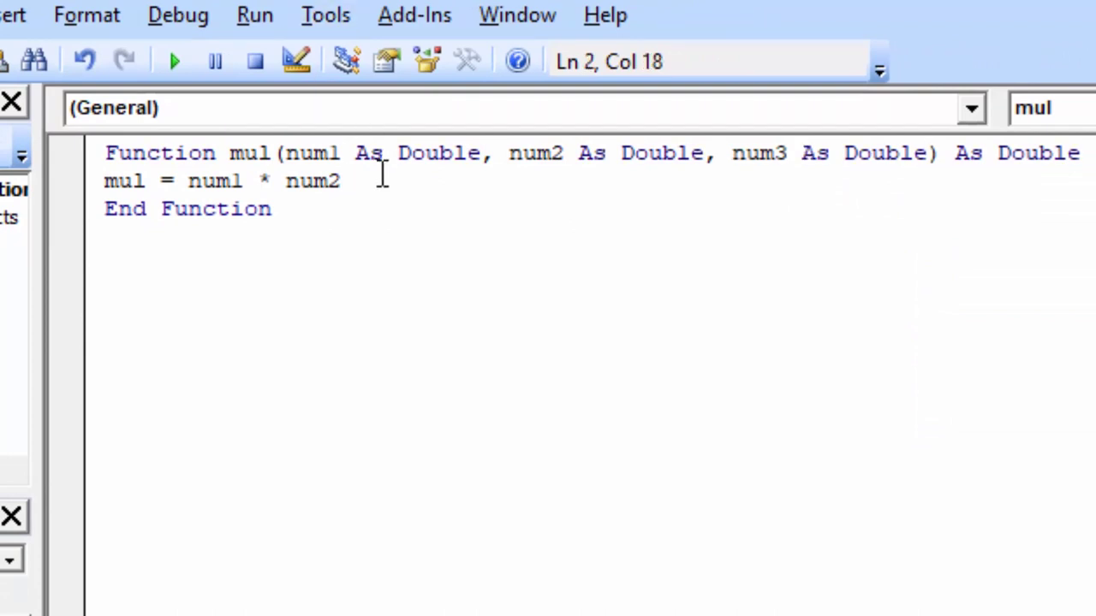
type("*")
type("n")
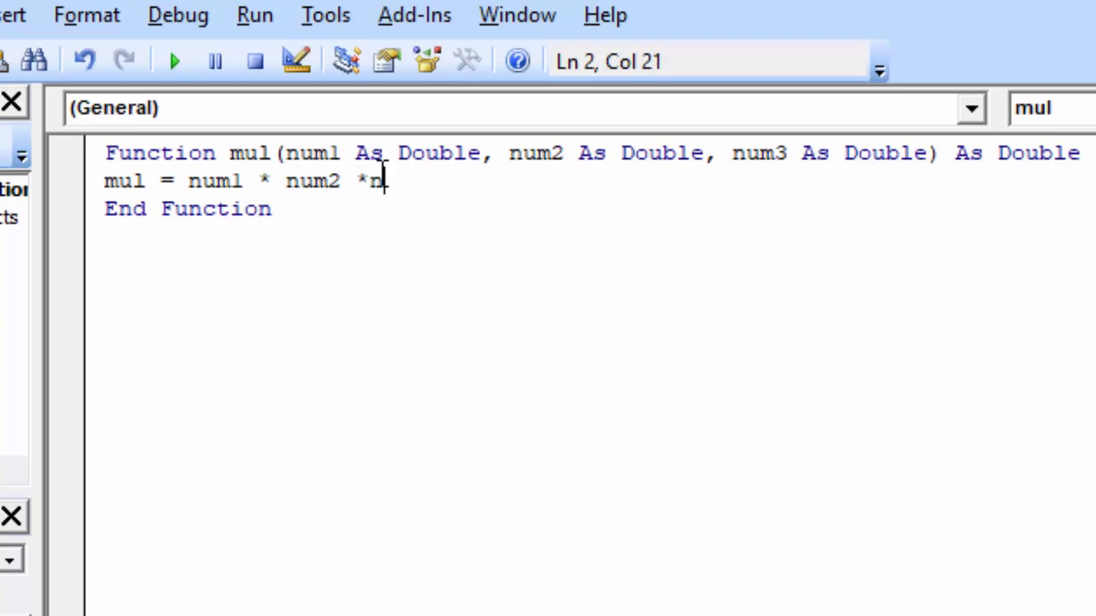
type("um3")
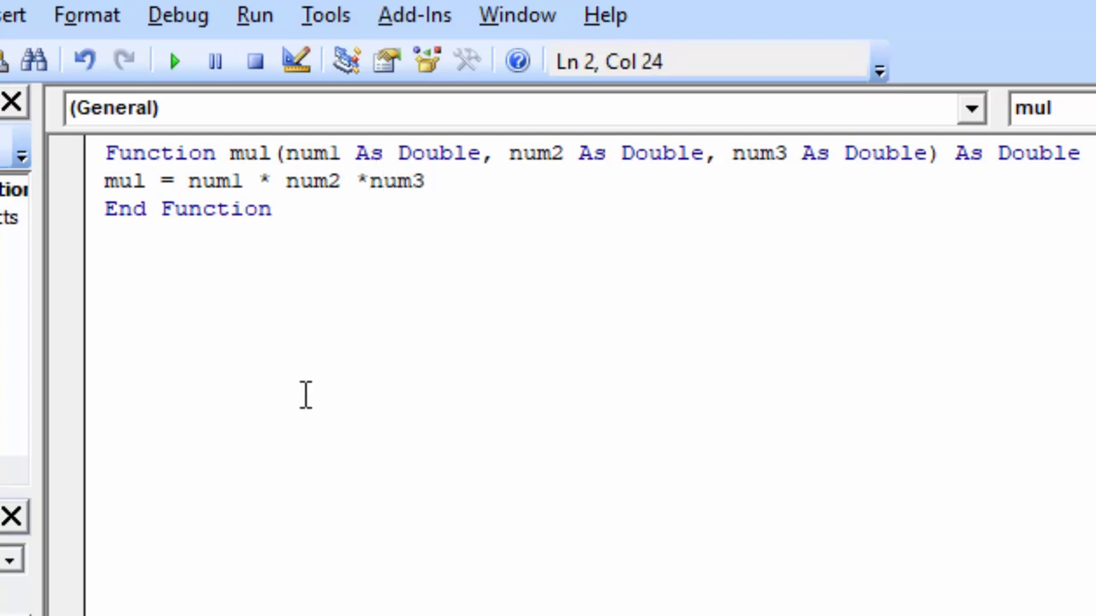
key("ctrl+s")
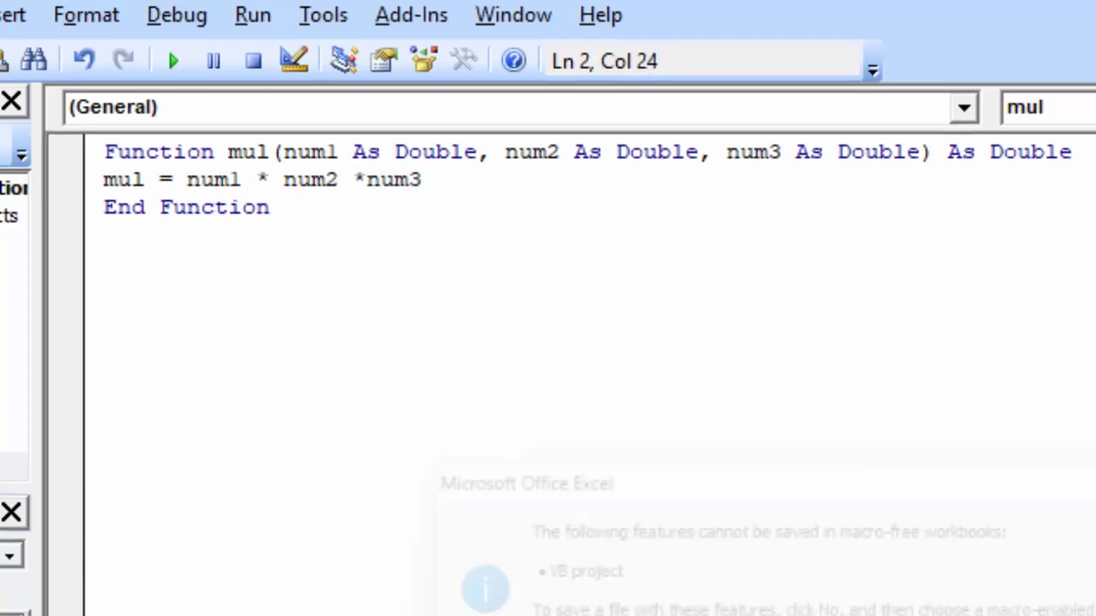
left_click(618, 552)
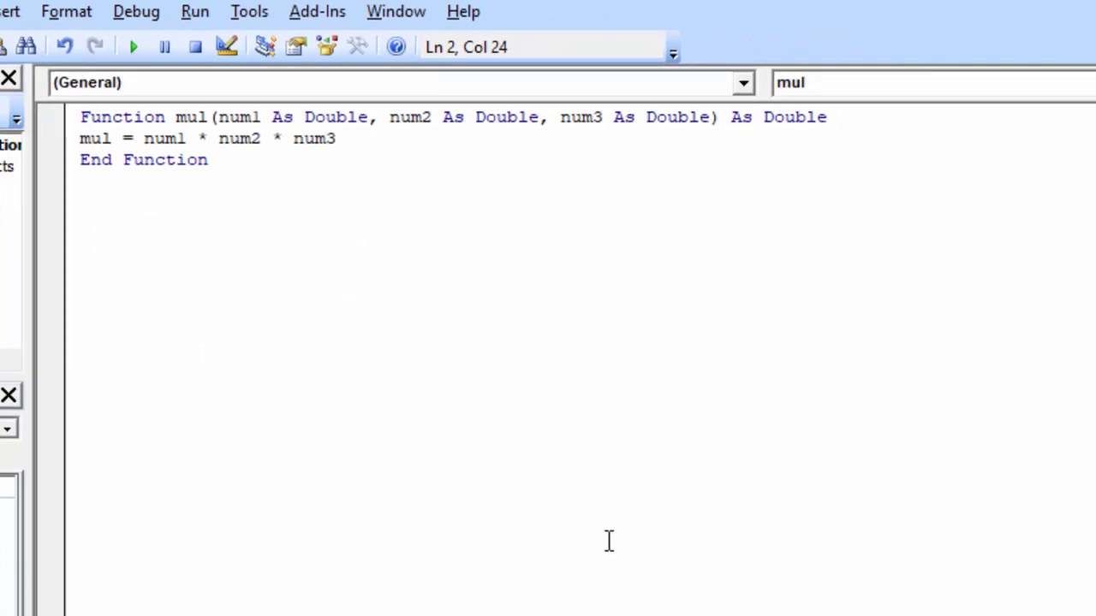
- Back in Excel, enter =mul(4,6,7) in F3 so it shows 168
key("alt+F11")
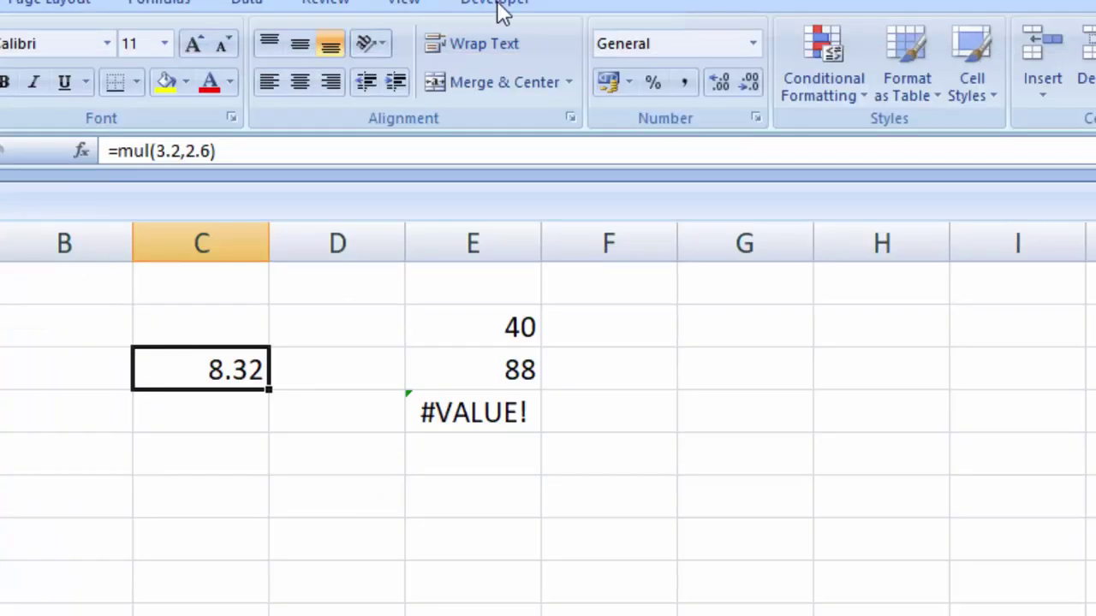
left_click(662, 374)
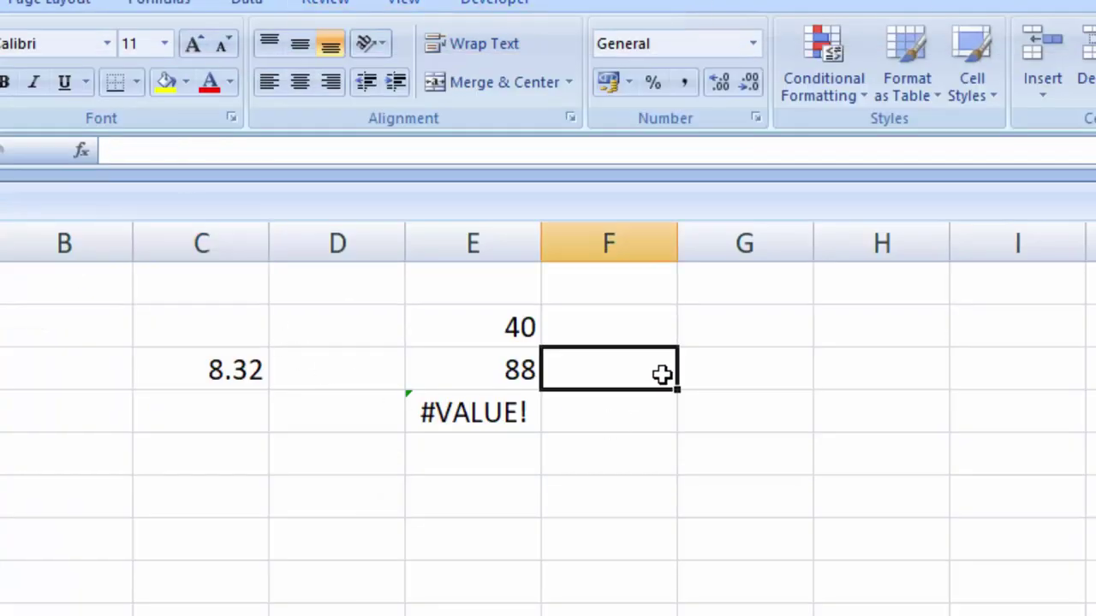
type("=m")
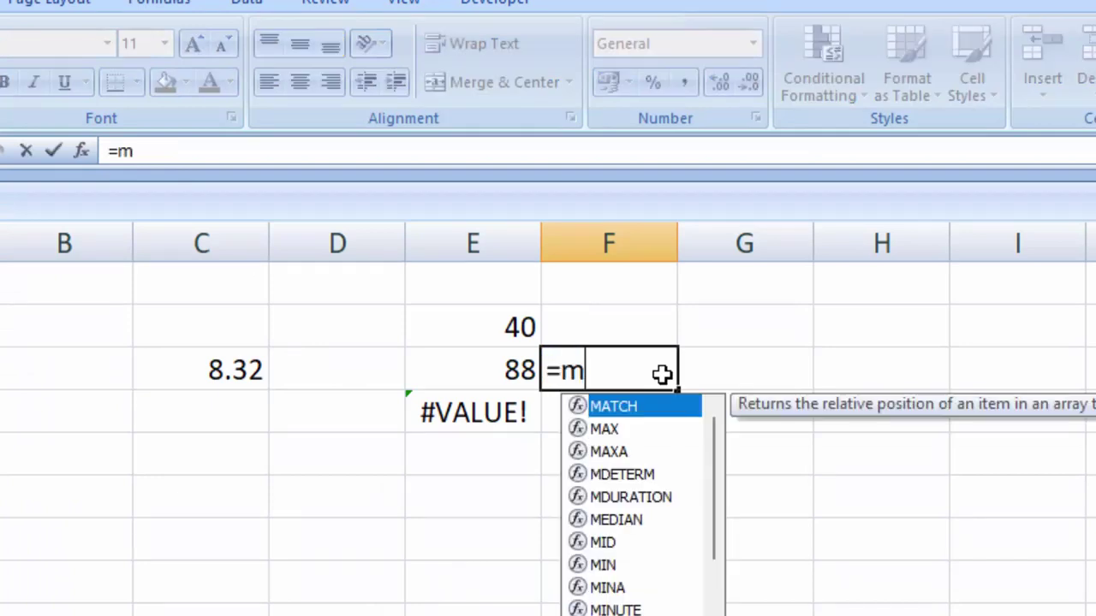
type("u")
key("Tab")
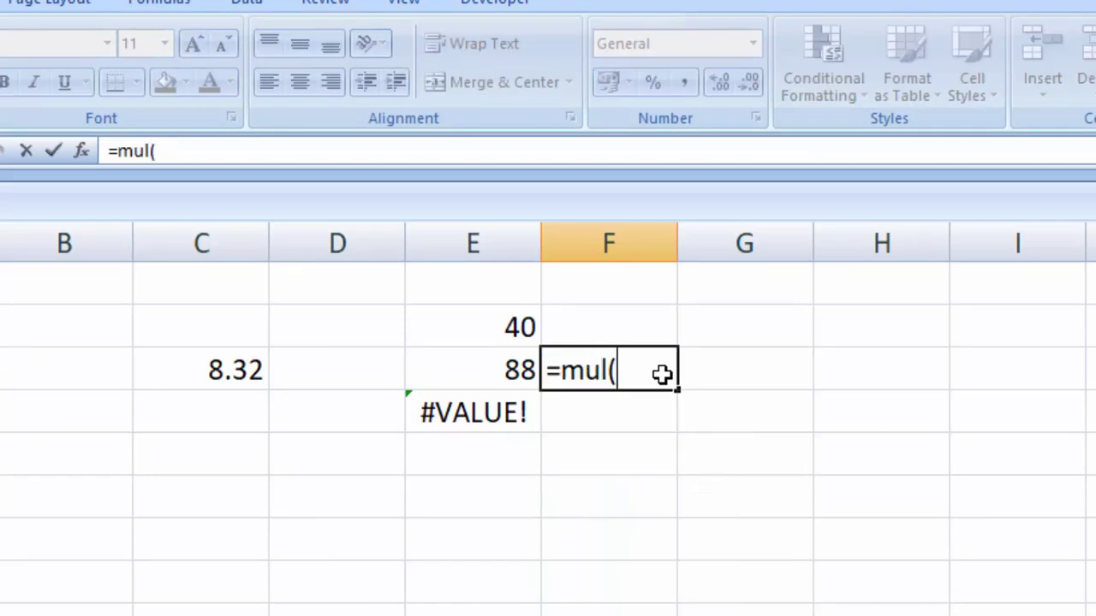
type("4")
type(",6,7")
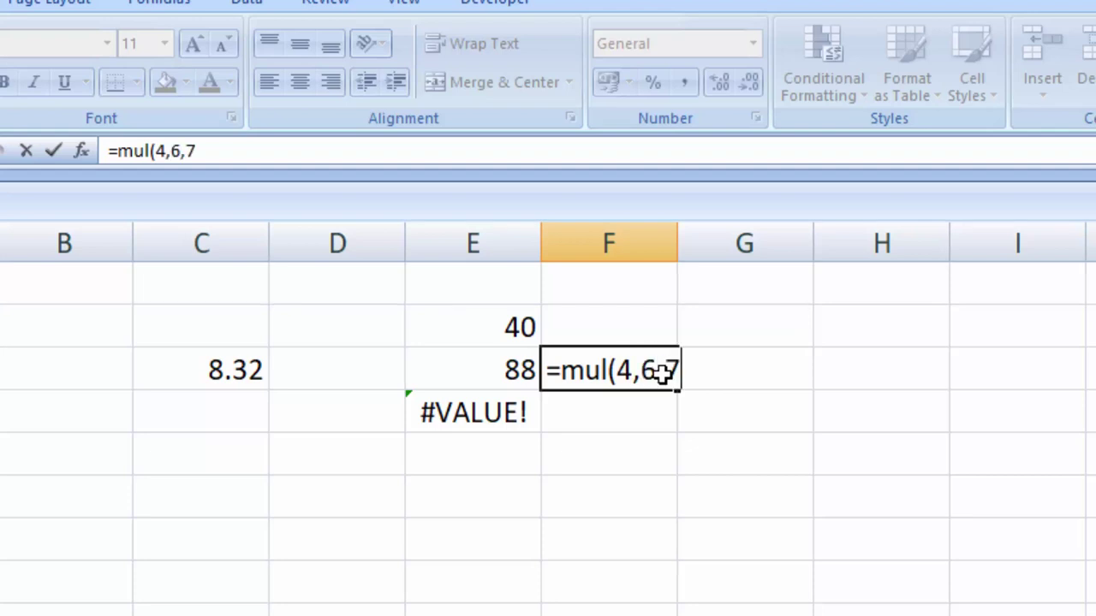
type(")")
key("Return")
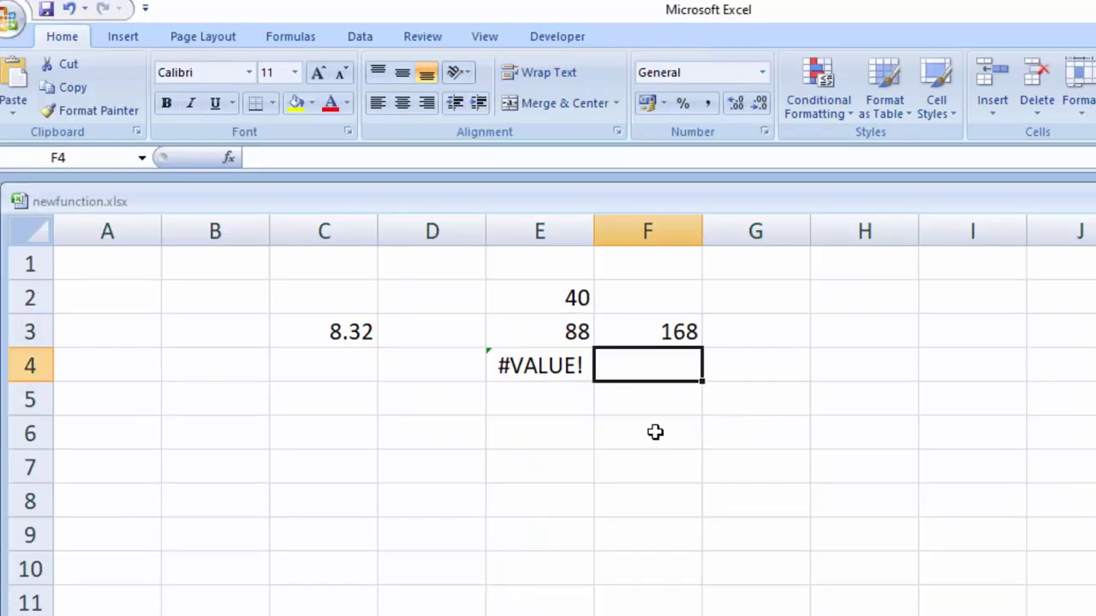
- Enter =mul(4,6) in F6, which returns #VALUE!, and reselect the cell
left_click(655, 432)
type("=")
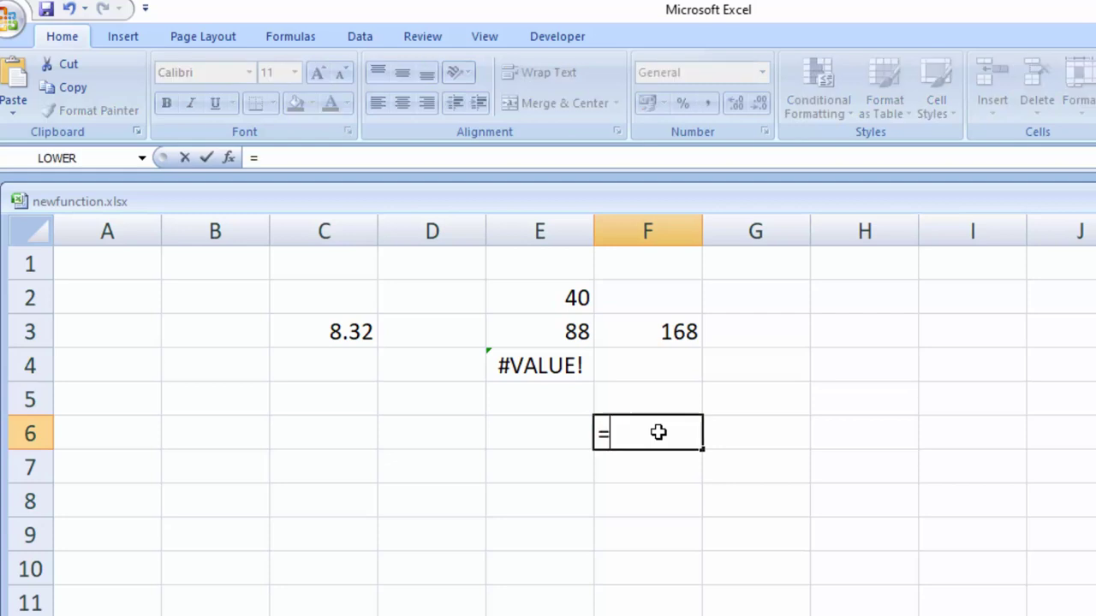
type("mul(")
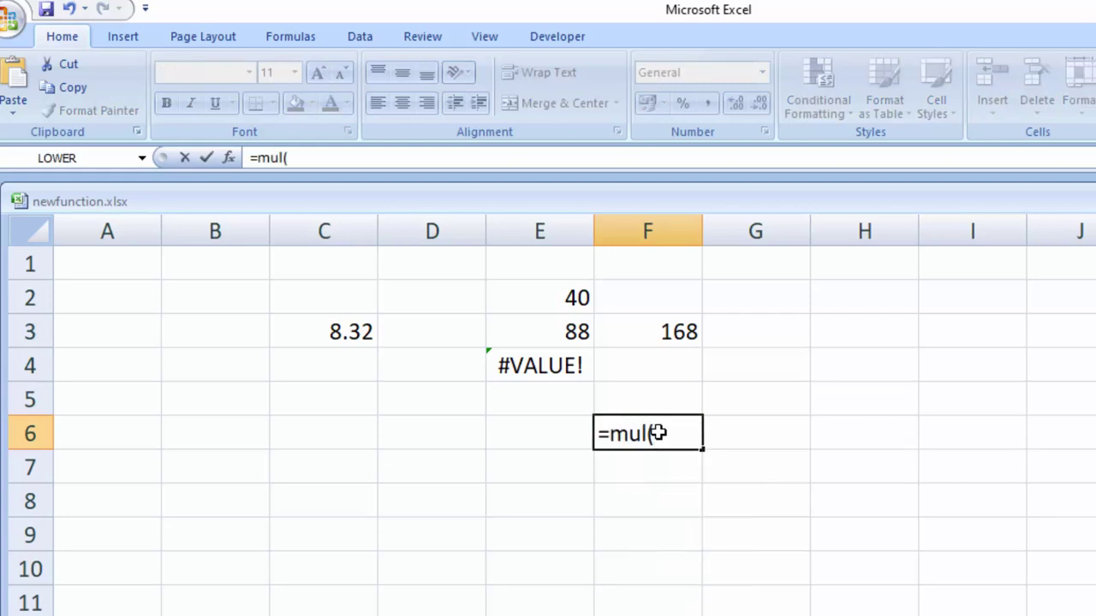
type("4,6")
type(")")
key("Return")
left_click(678, 434)
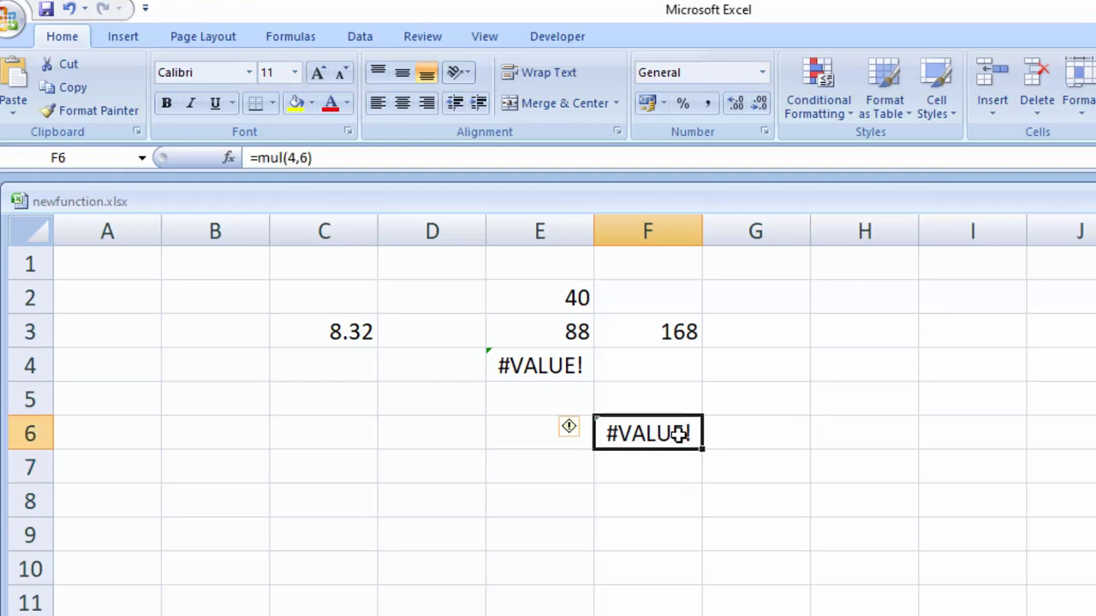